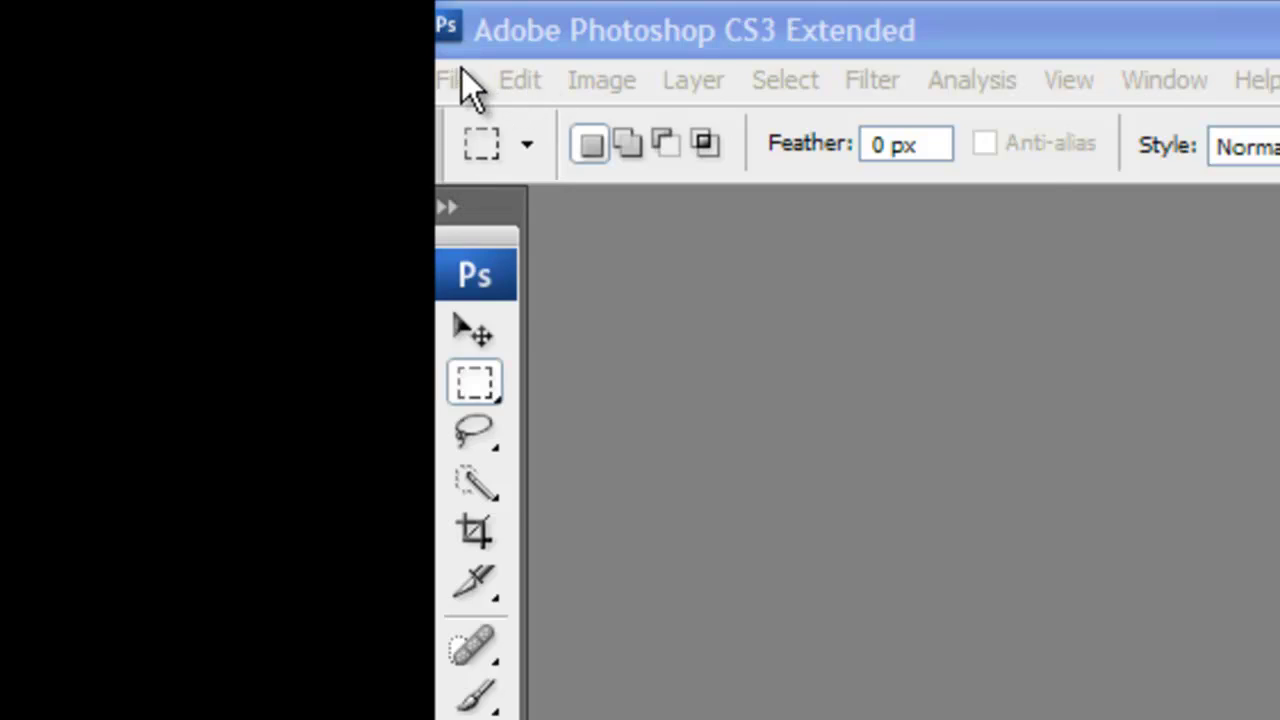
- Open Imagem 014.jpg from the Desktop as a single Background layer
{"action": "left_click", "coordinate": [462, 69]}
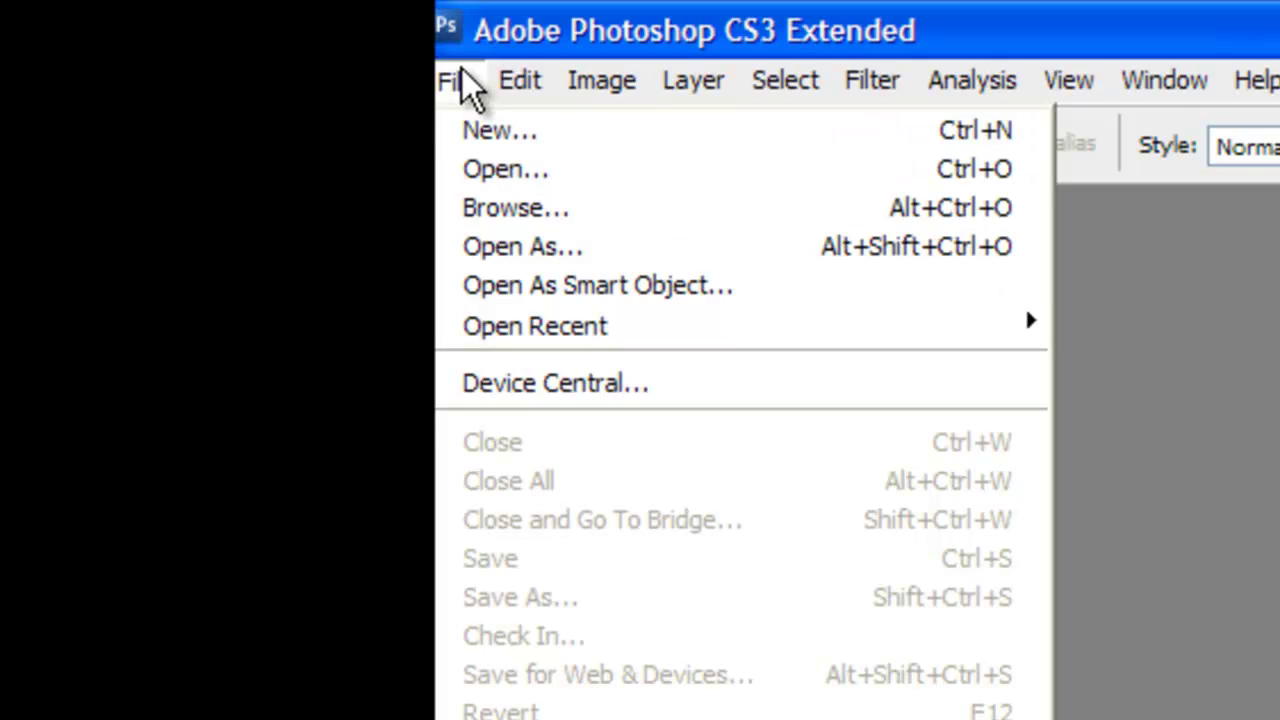
{"action": "left_click", "coordinate": [516, 175]}
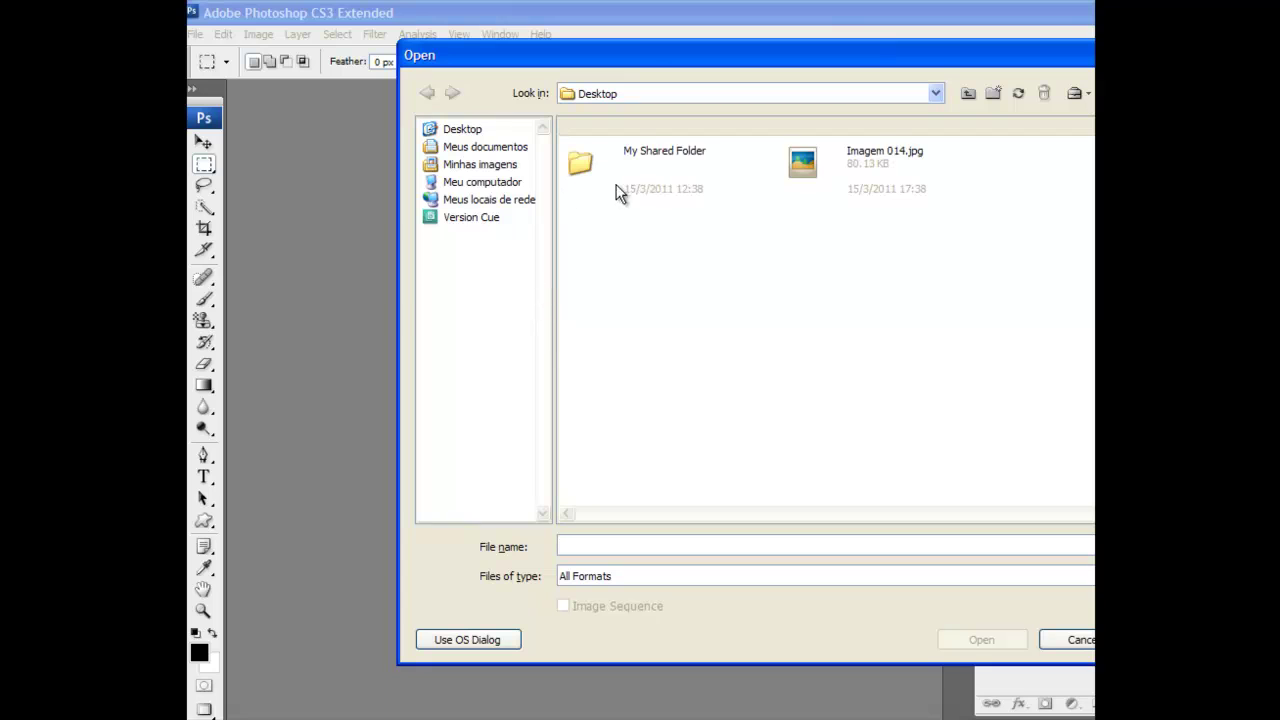
{"action": "left_click", "coordinate": [817, 170]}
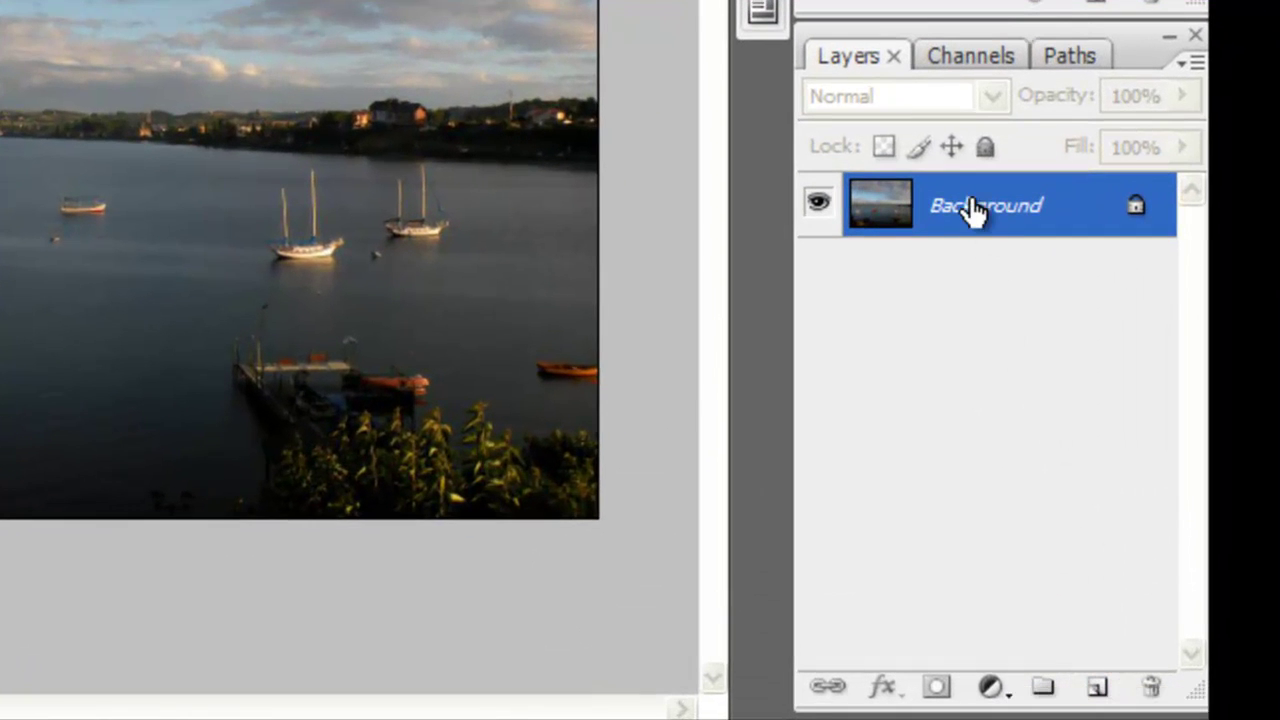
- Duplicate the Background layer into a Background copy layer above it
{"action": "left_click_drag", "start_coordinate": [975, 210], "coordinate": [1096, 700]}
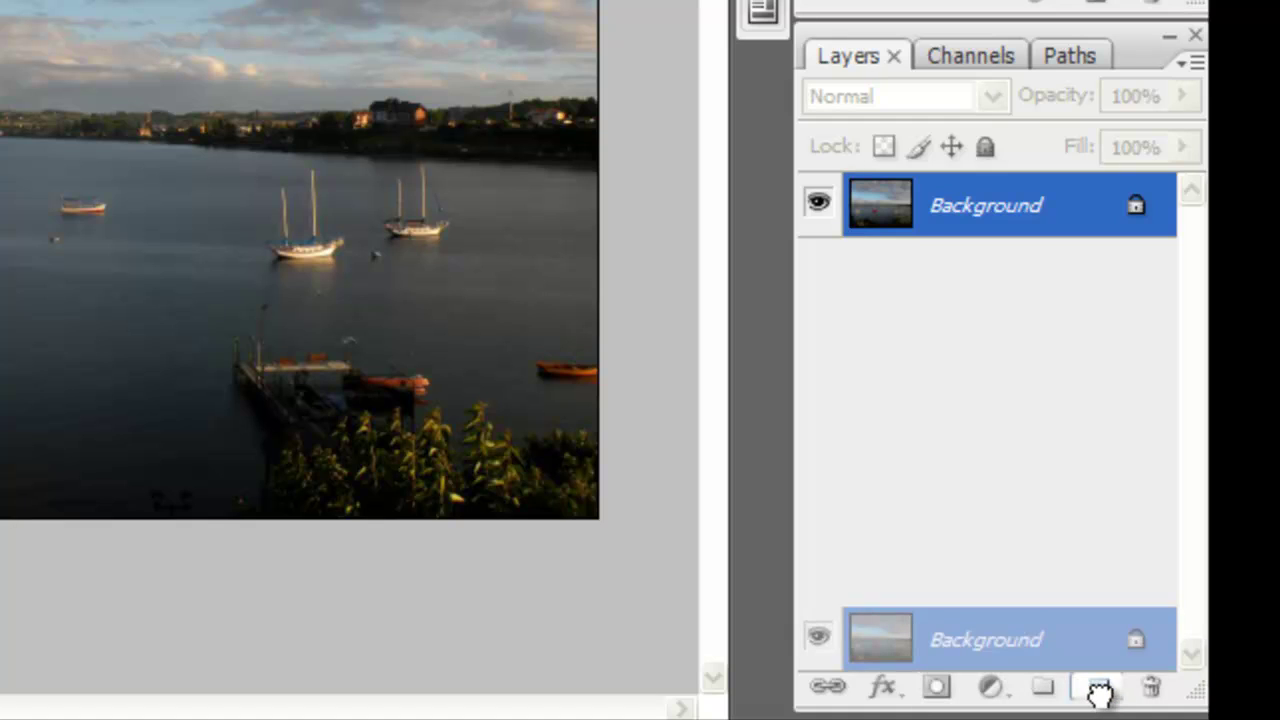
{"action": "mouse_move", "coordinate": [1098, 692]}
{"action": "left_mouse_down"}
{"action": "mouse_move", "coordinate": [1035, 378]}
{"action": "mouse_move", "coordinate": [1097, 686]}
{"action": "left_mouse_up"}
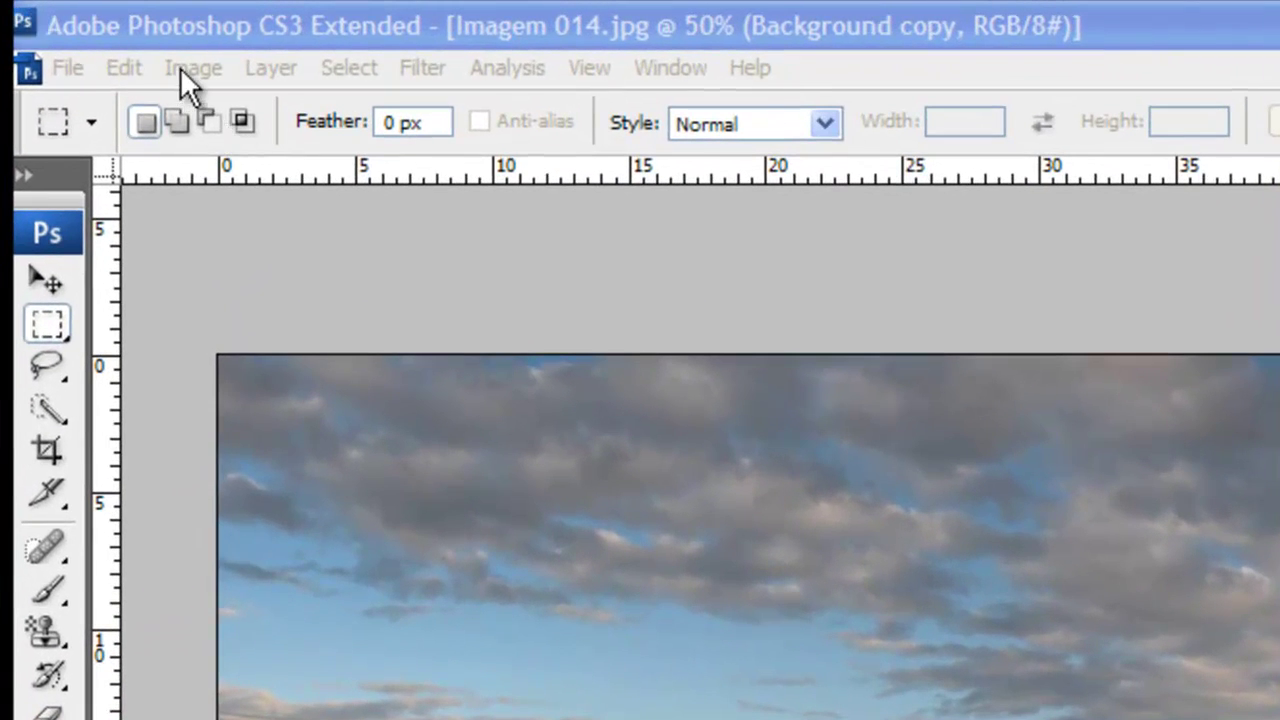
- Apply Threshold at level 100 to the Background copy layer
{"action": "left_click", "coordinate": [185, 67]}
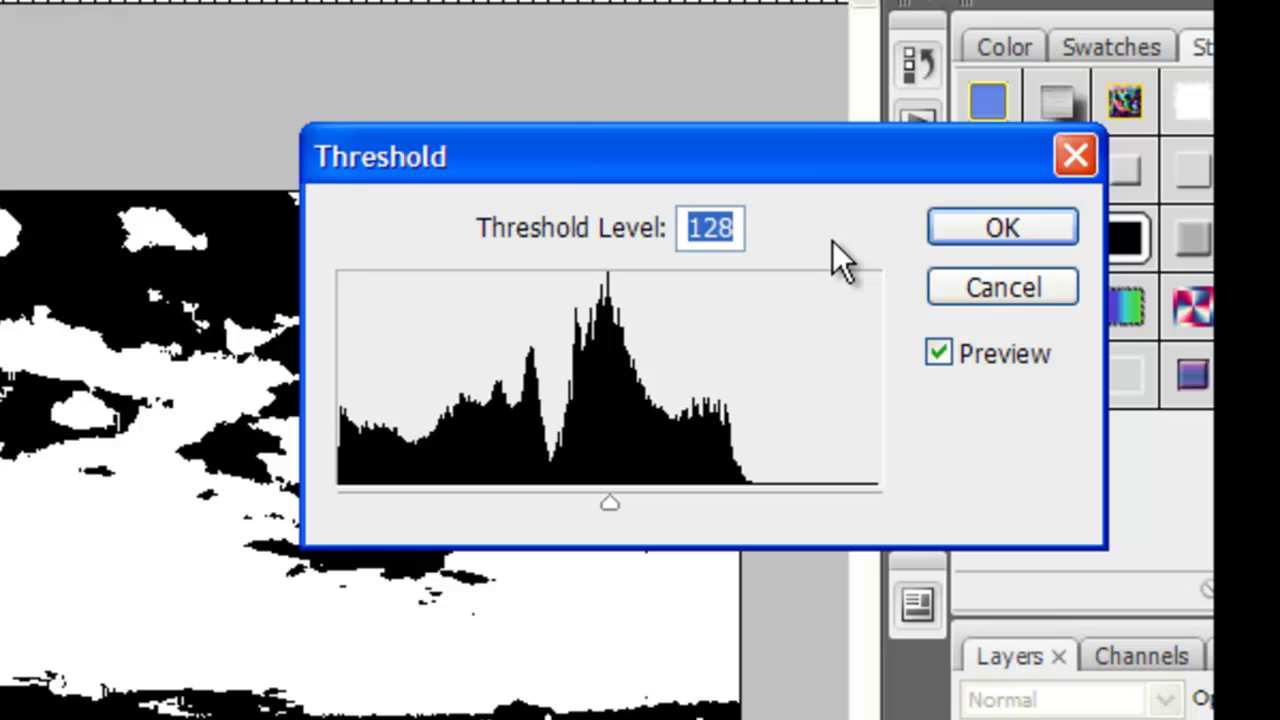
{"action": "type", "text": "100"}
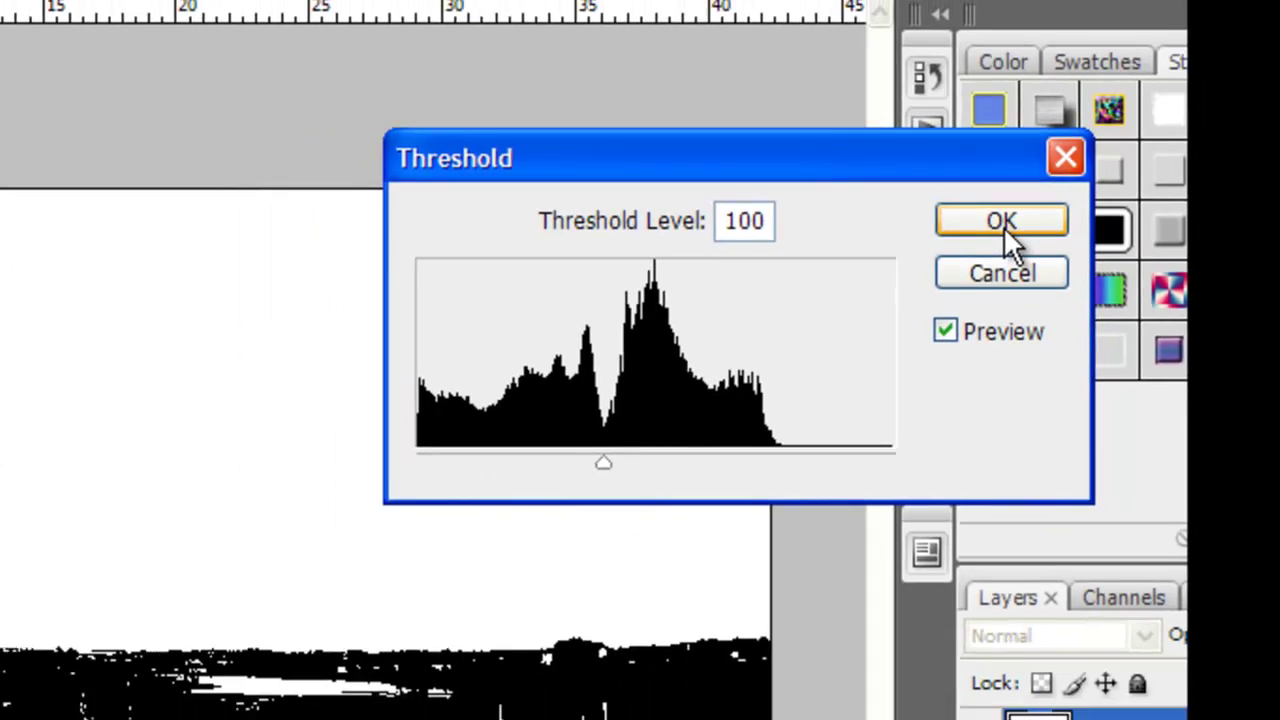
{"action": "left_click", "coordinate": [1006, 237]}
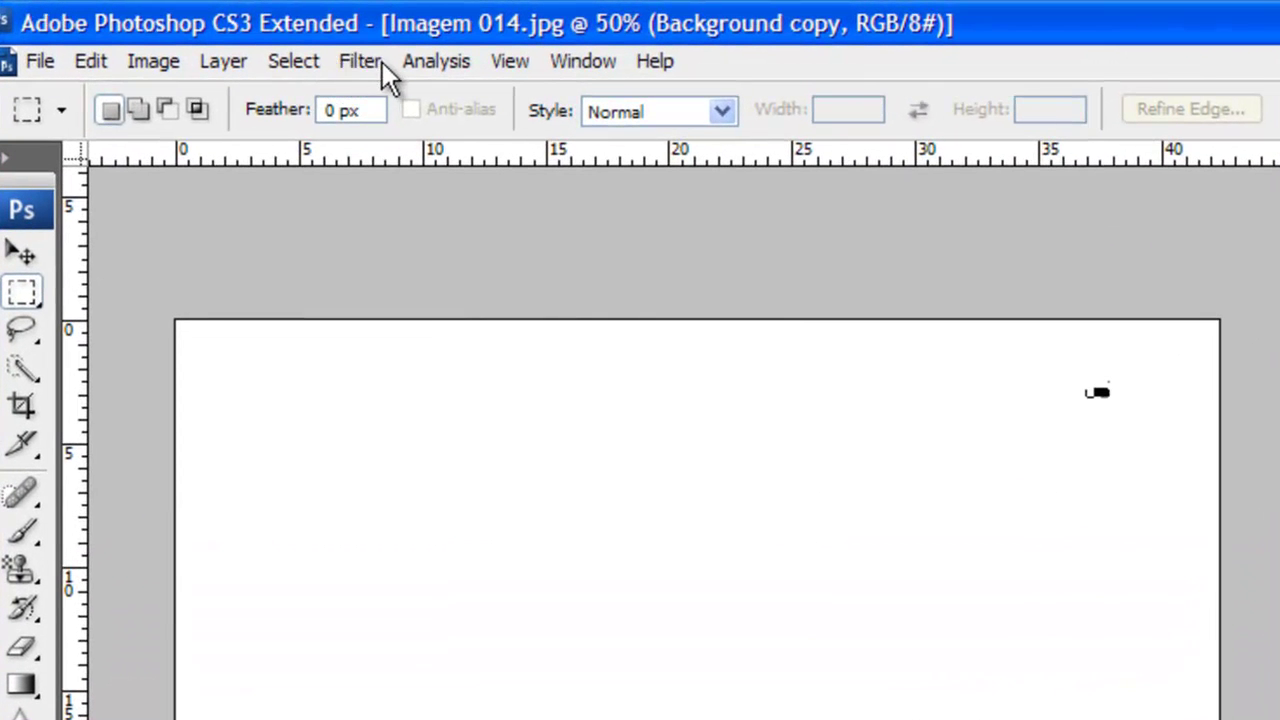
- Radial-blur the copy layer with Amount 100, Zoom, Best quality, centre moved up-left
{"action": "left_click", "coordinate": [358, 66]}
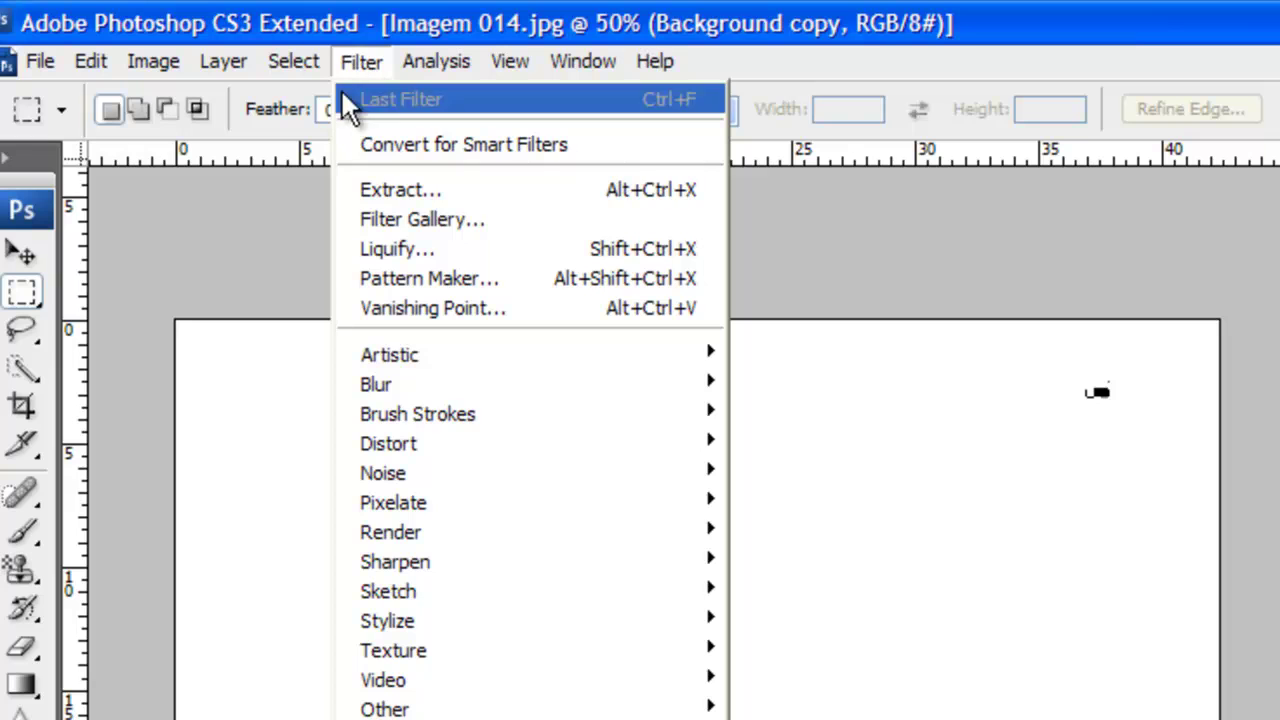
{"action": "mouse_move", "coordinate": [250, 5]}
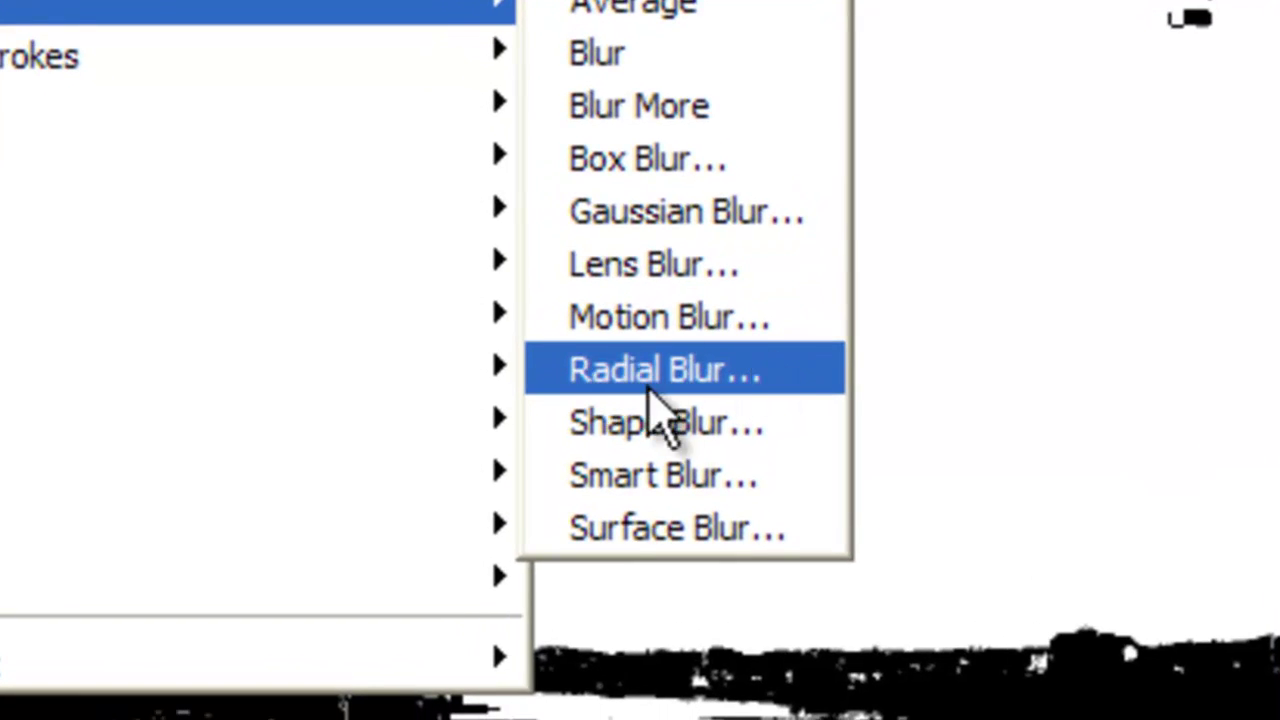
{"action": "left_click", "coordinate": [639, 377]}
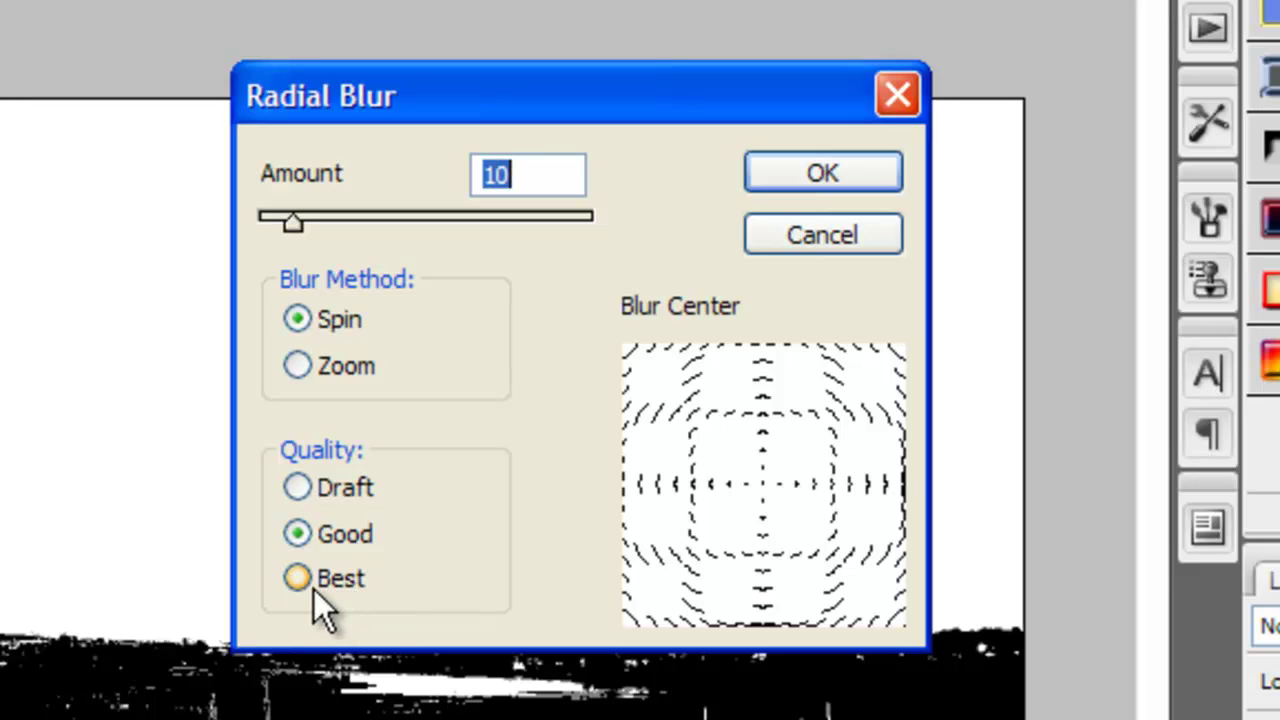
{"action": "left_click", "coordinate": [288, 584]}
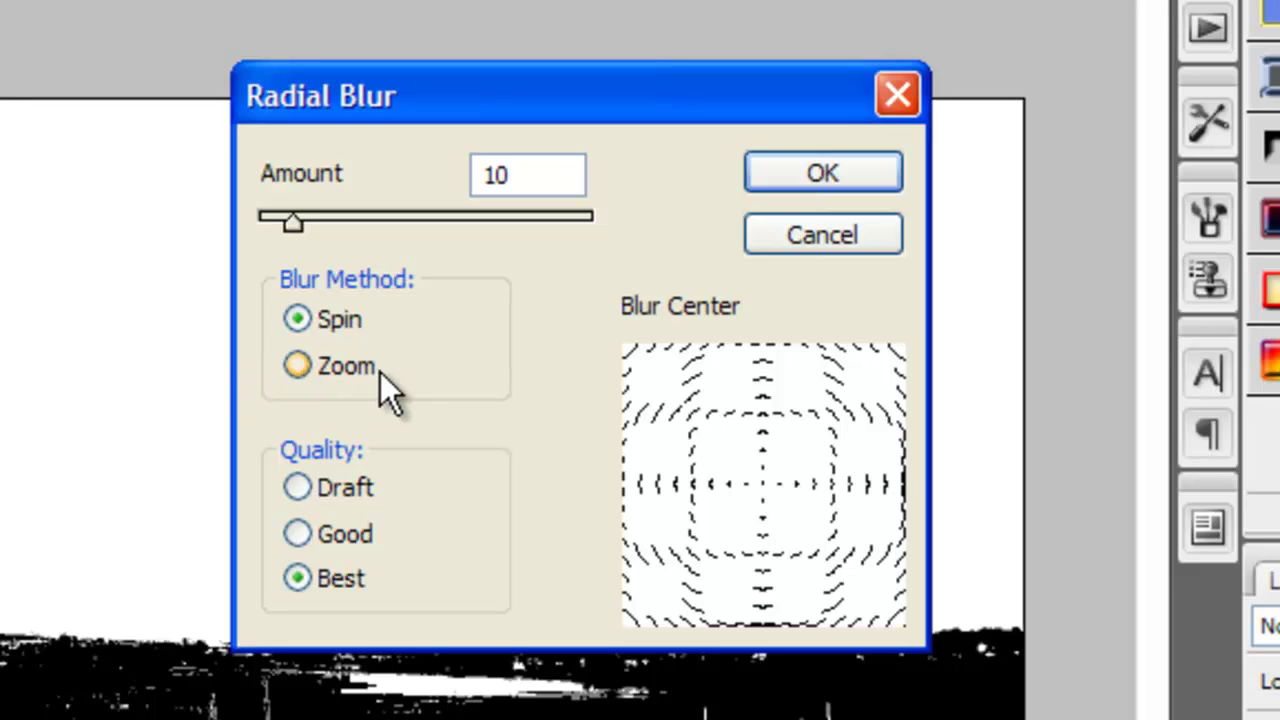
{"action": "left_click", "coordinate": [305, 366]}
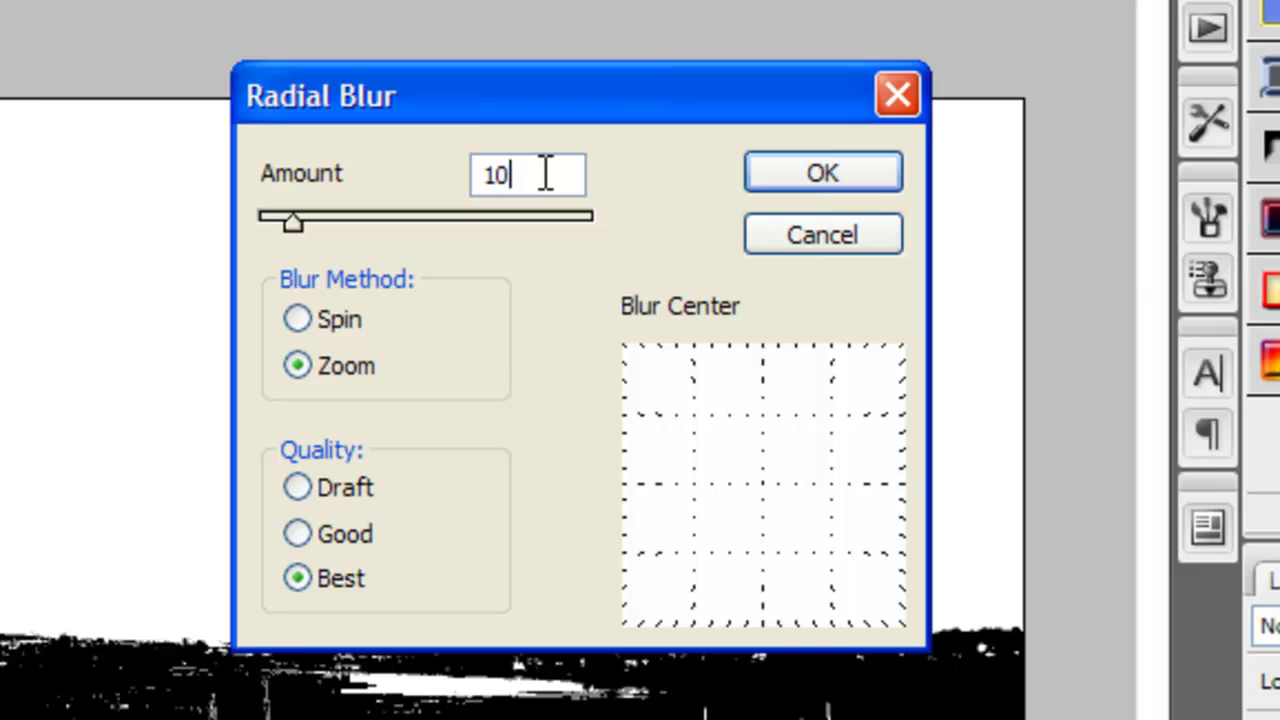
{"action": "type", "text": "0"}
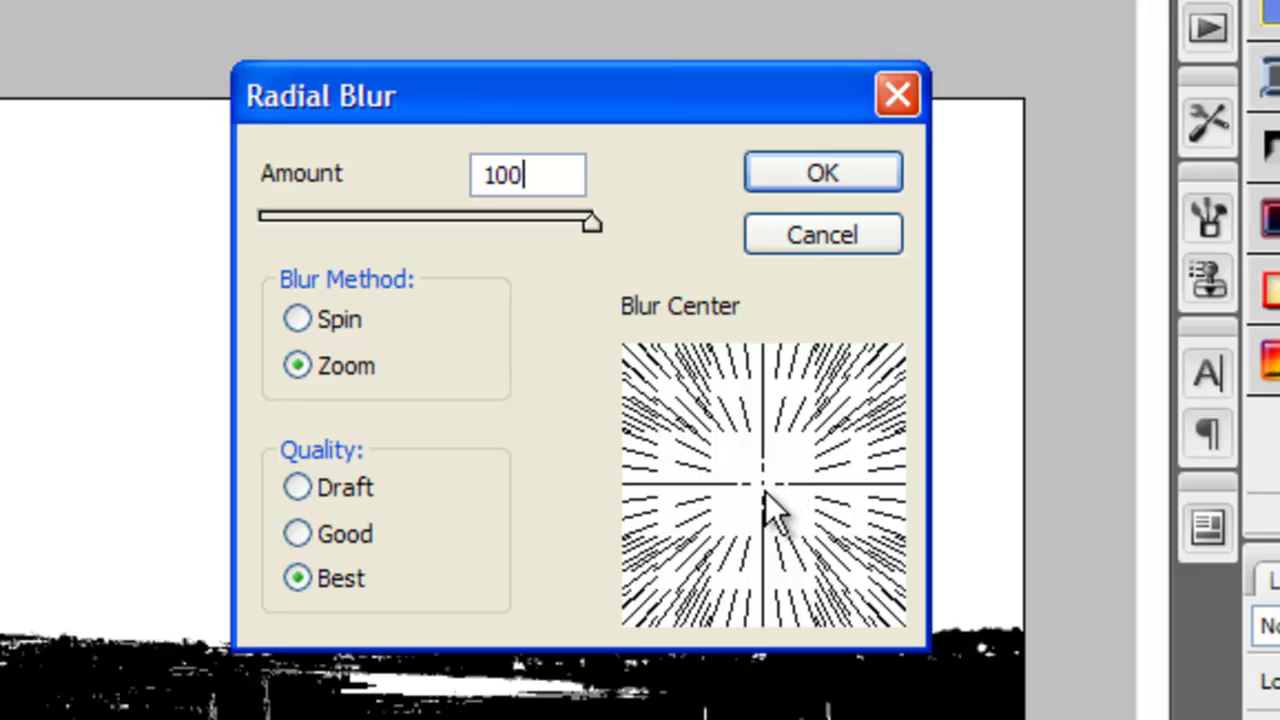
{"action": "left_click_drag", "start_coordinate": [766, 503], "coordinate": [621, 340]}
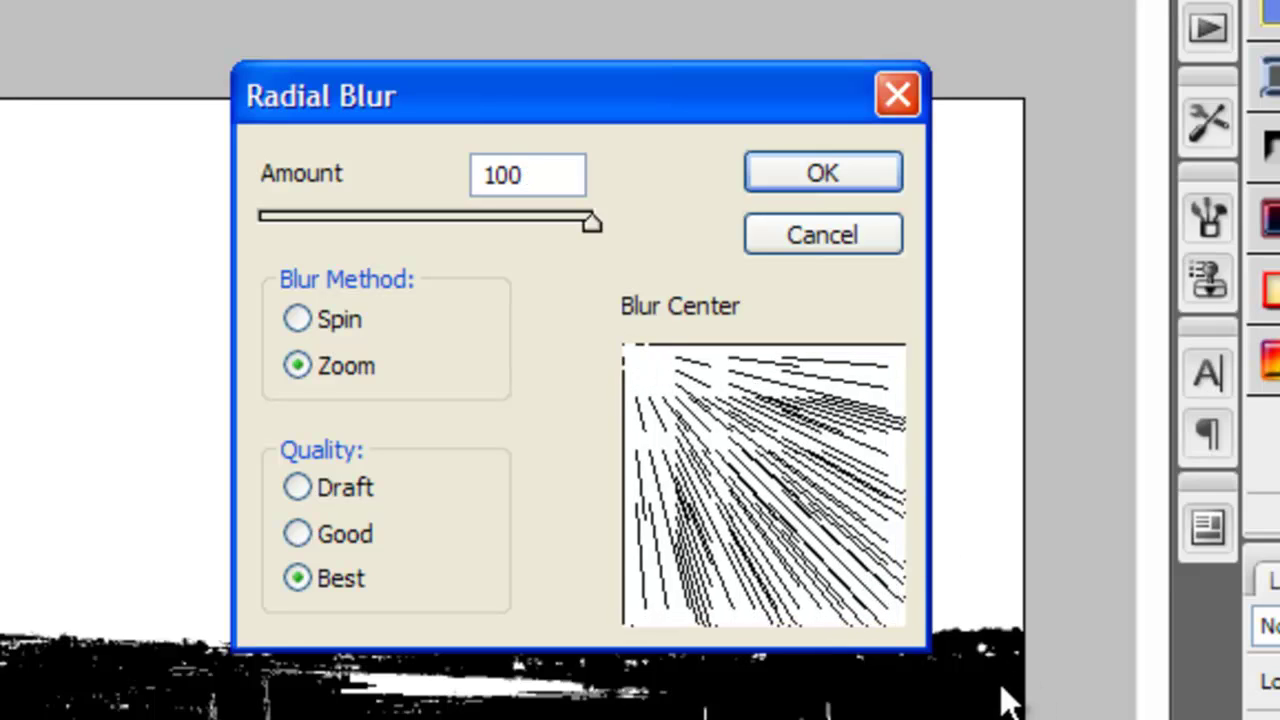
{"action": "left_click", "coordinate": [847, 174]}
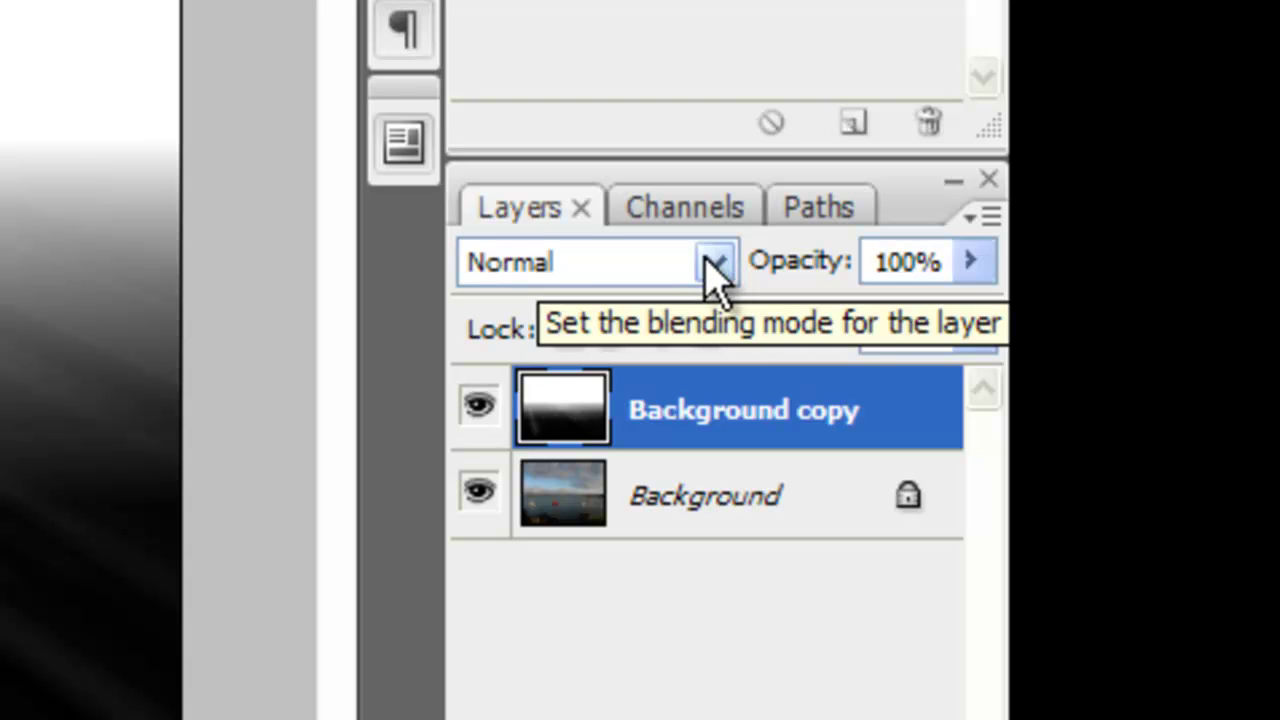
- Set the light-ray layer to Screen blending, 52% opacity and 72% fill
{"action": "left_click", "coordinate": [712, 262]}
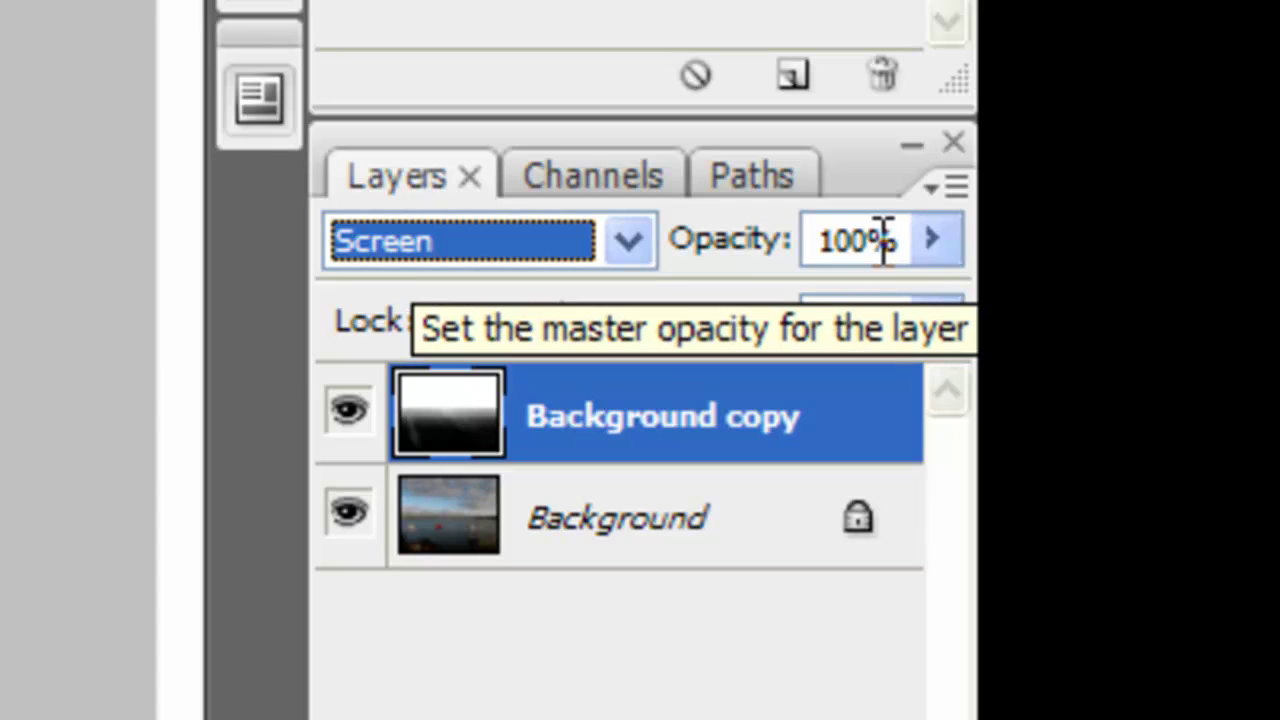
{"action": "left_click", "coordinate": [896, 240]}
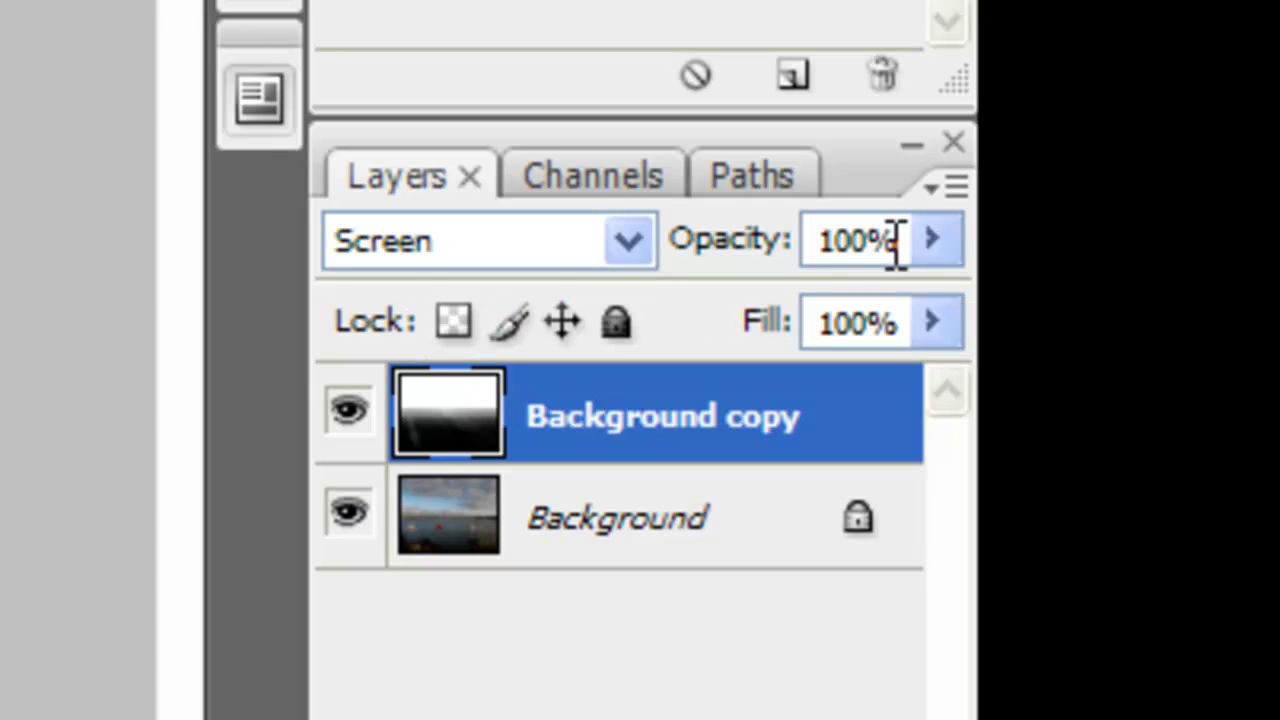
{"action": "key", "text": "BackSpace"}
{"action": "key", "text": "BackSpace"}
{"action": "key", "text": "BackSpace"}
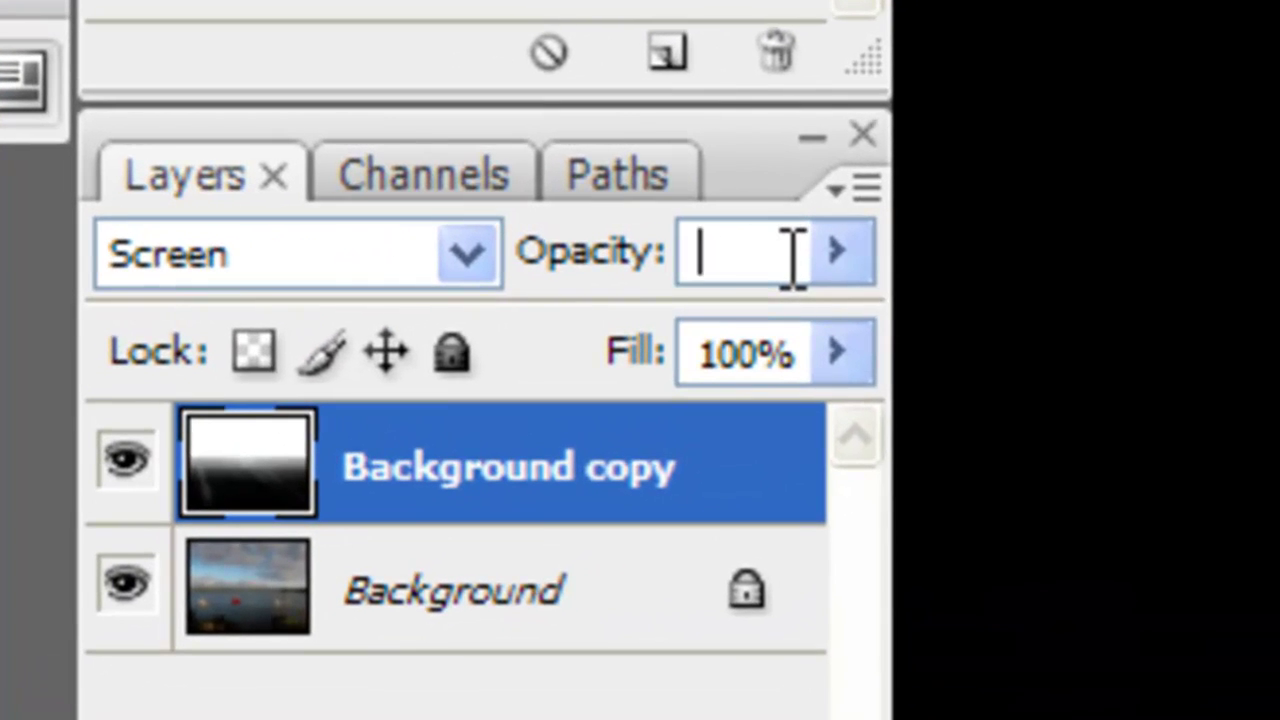
{"action": "type", "text": "52"}
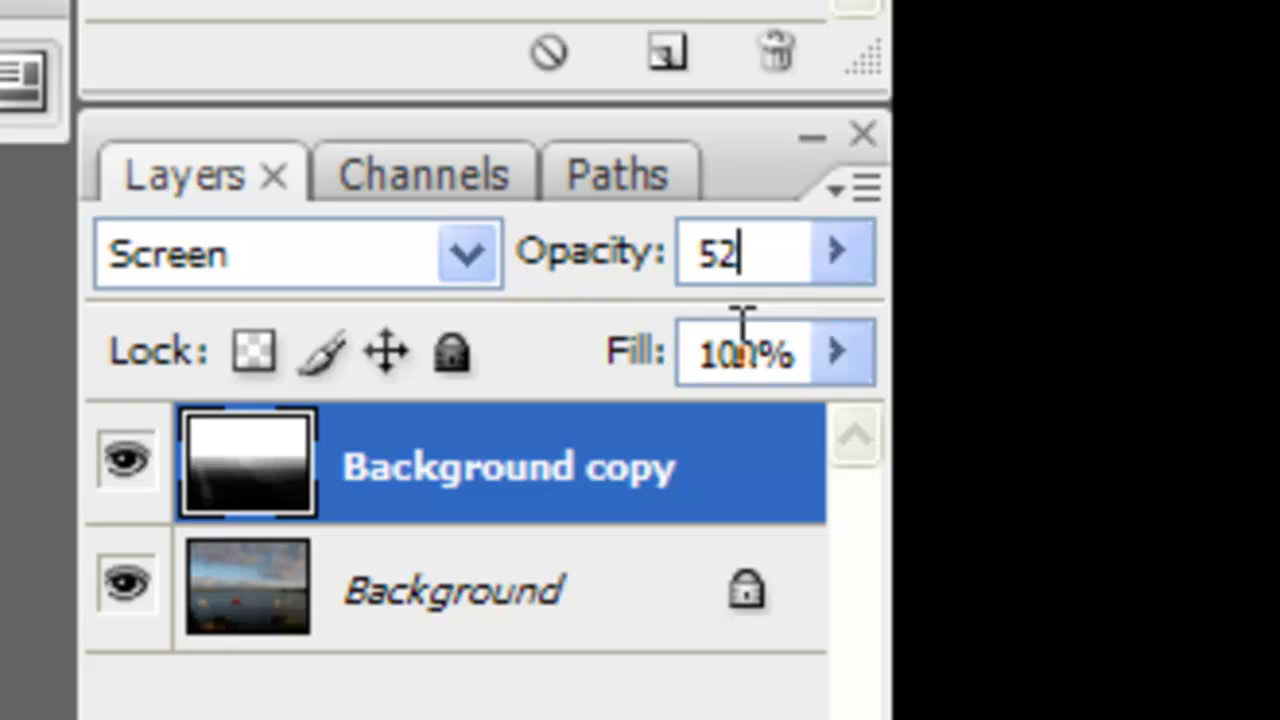
{"action": "key", "text": "Return"}
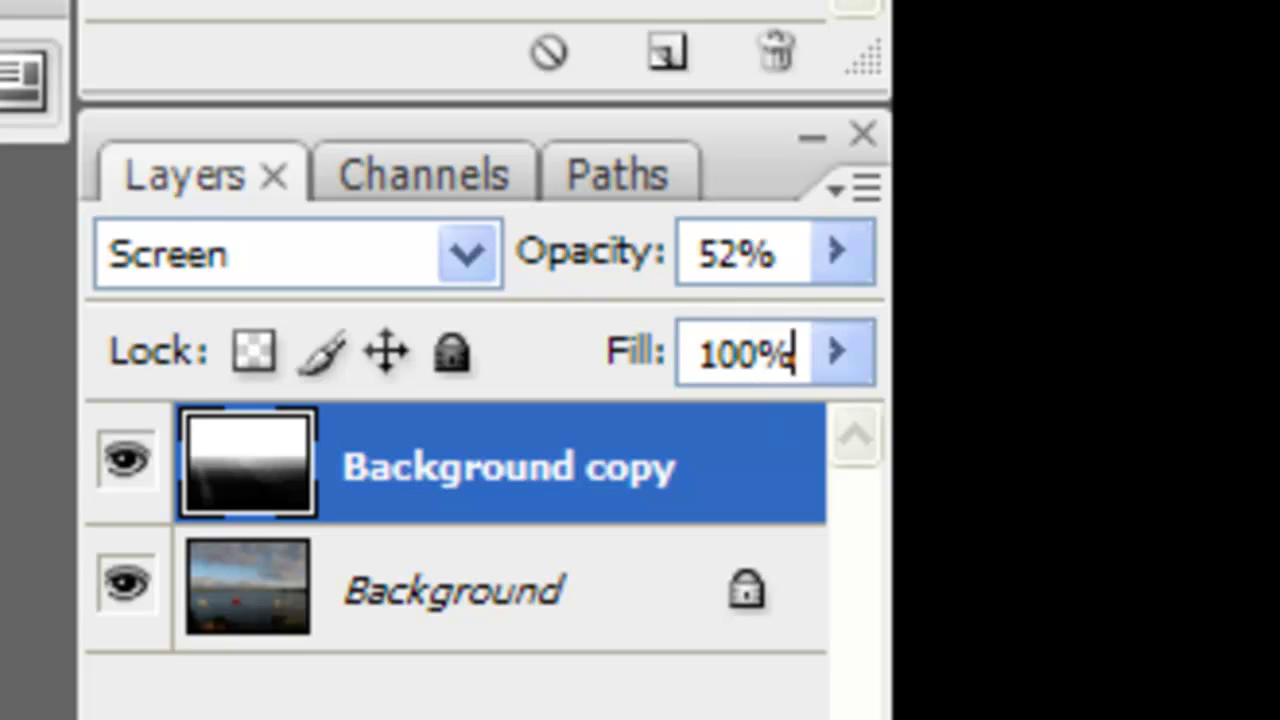
{"action": "key", "text": "BackSpace"}
{"action": "key", "text": "BackSpace"}
{"action": "key", "text": "BackSpace"}
{"action": "key", "text": "BackSpace"}
{"action": "type", "text": "7"}
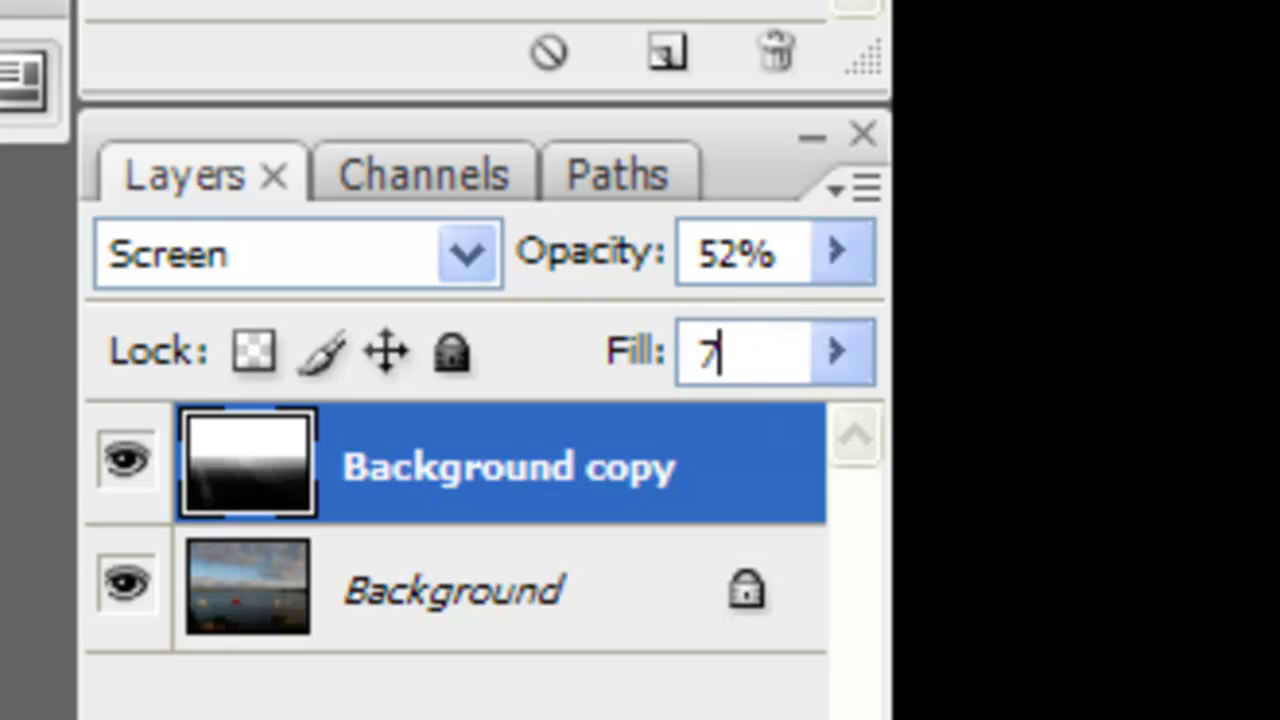
{"action": "type", "text": "2"}
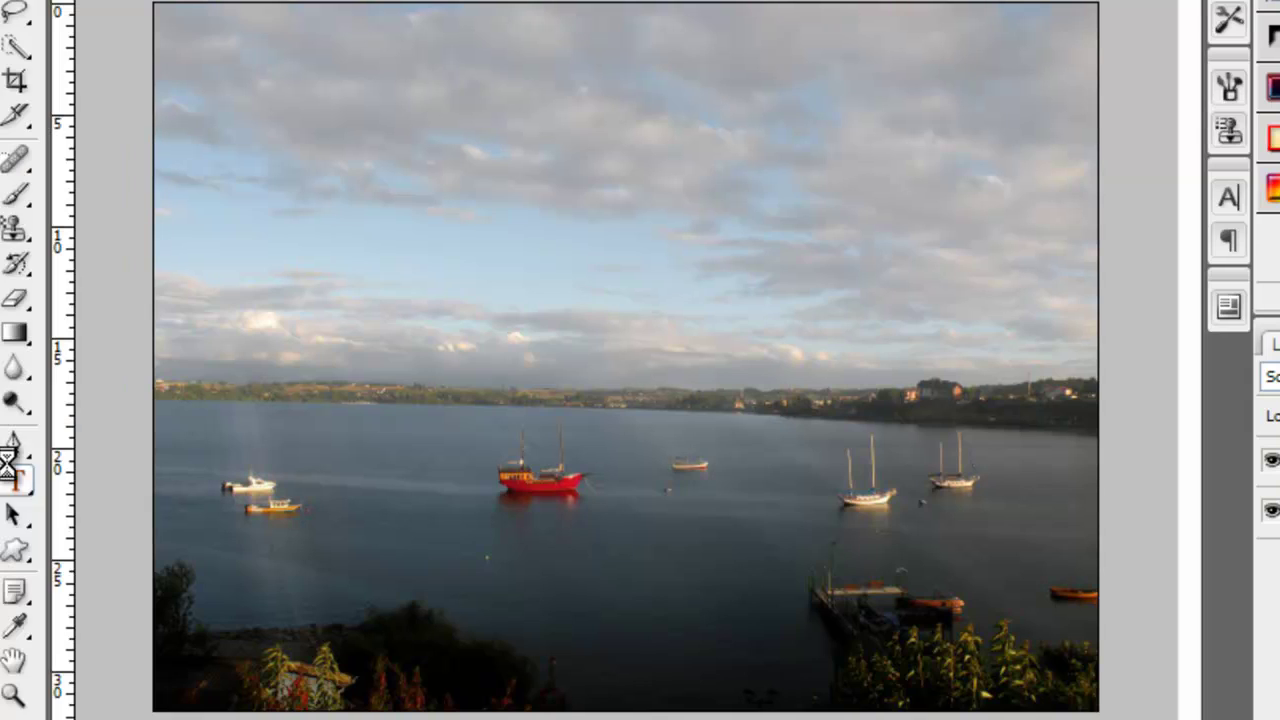
- Add a black 110 pt Defused text layer with the name across the horizon
{"action": "left_click", "coordinate": [15, 481]}
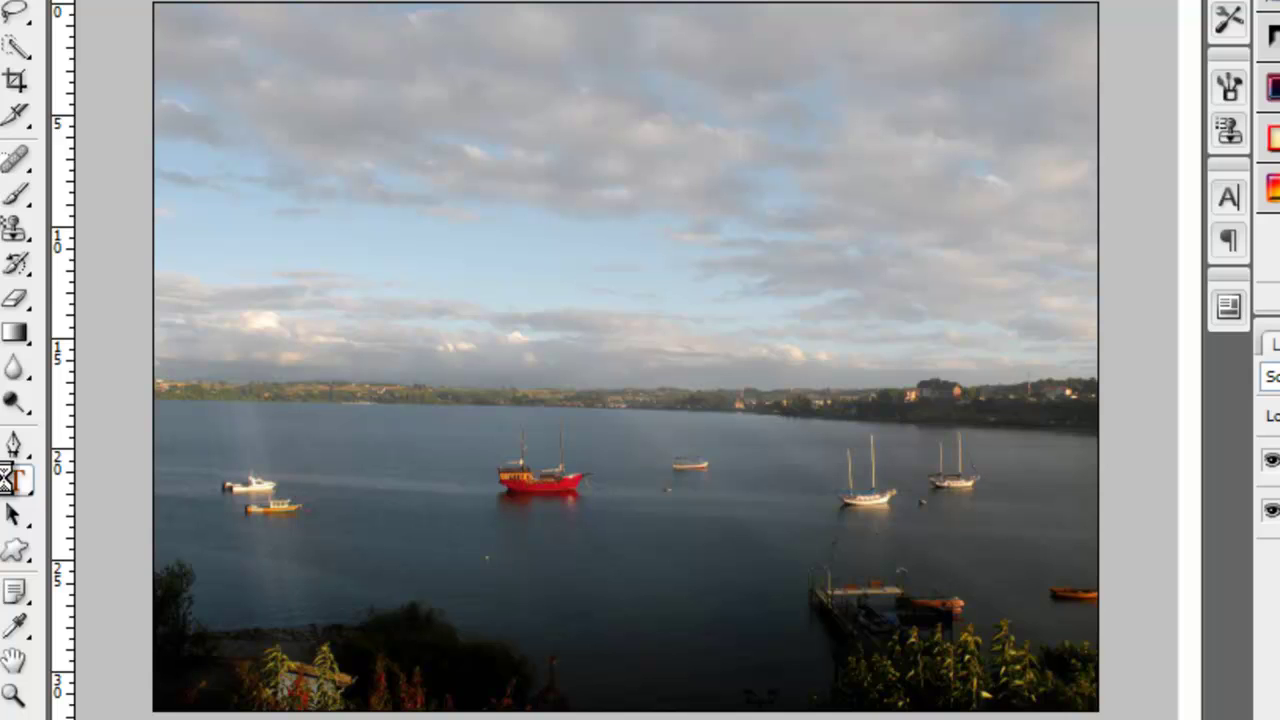
{"action": "left_click_drag", "start_coordinate": [186, 295], "coordinate": [1090, 452]}
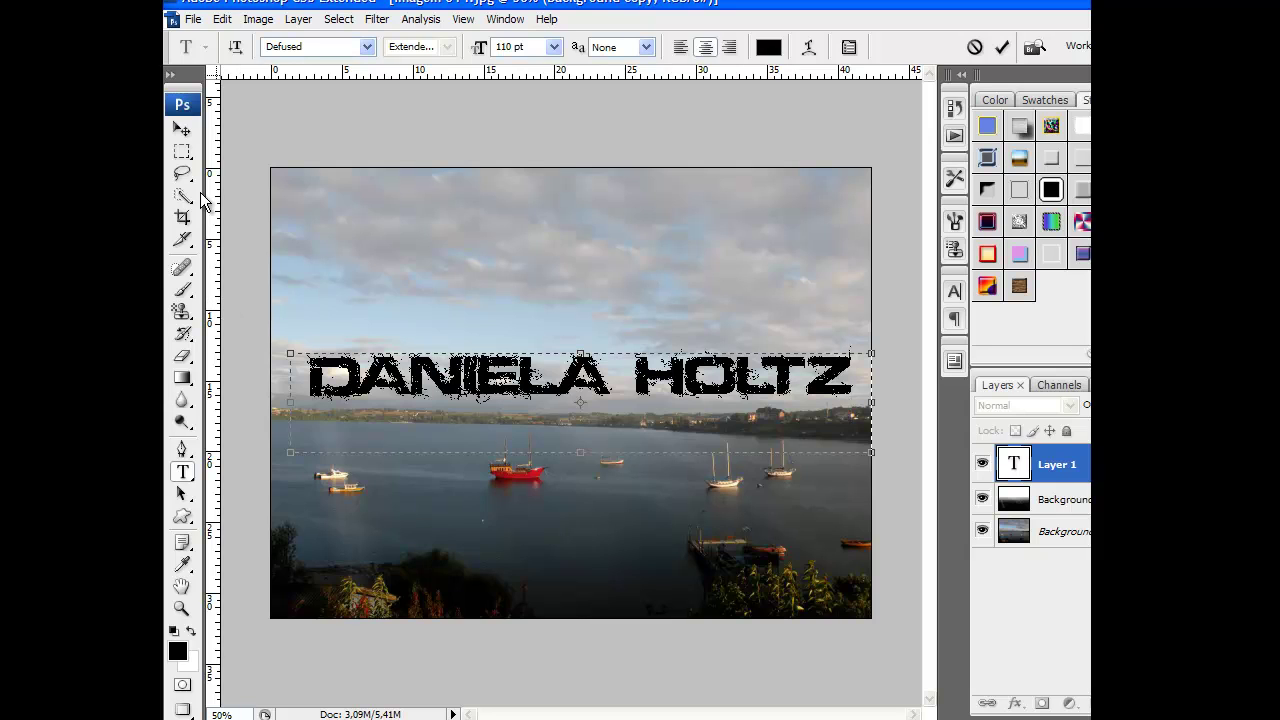
{"action": "left_click", "coordinate": [182, 132]}
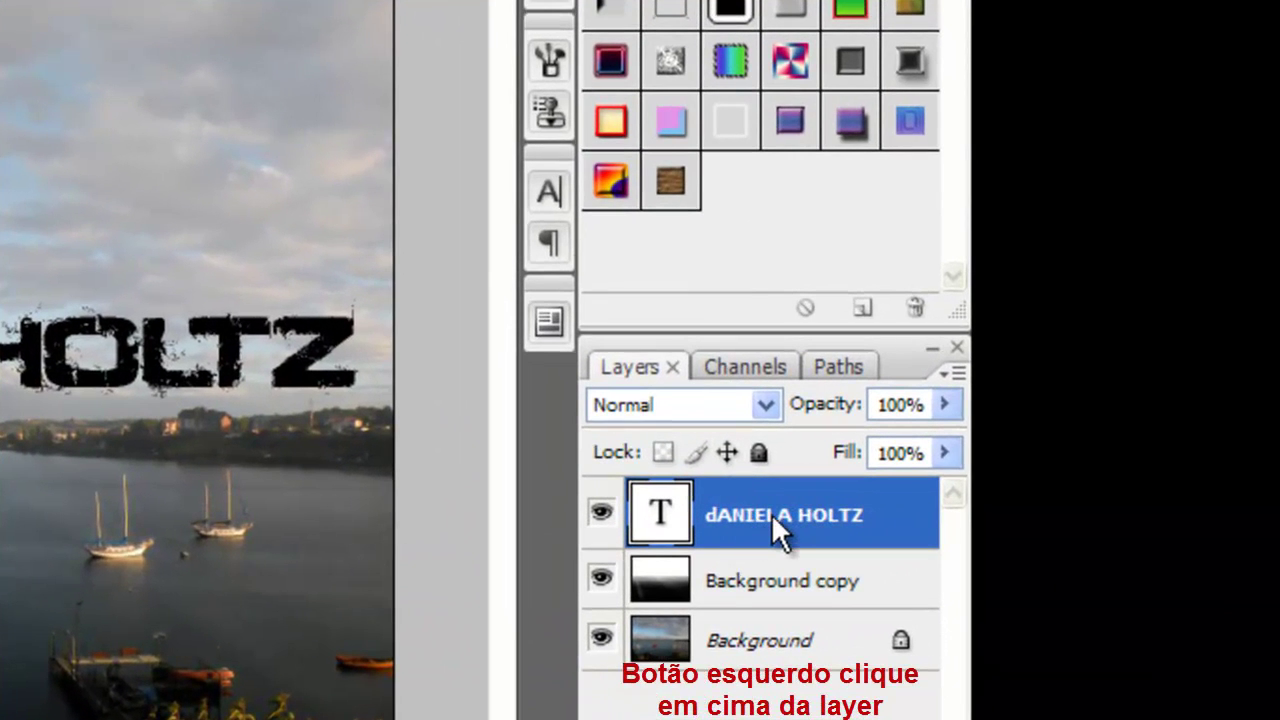
- Rasterize the name text layer into an ordinary pixel layer
{"action": "left_click", "coordinate": [772, 518]}
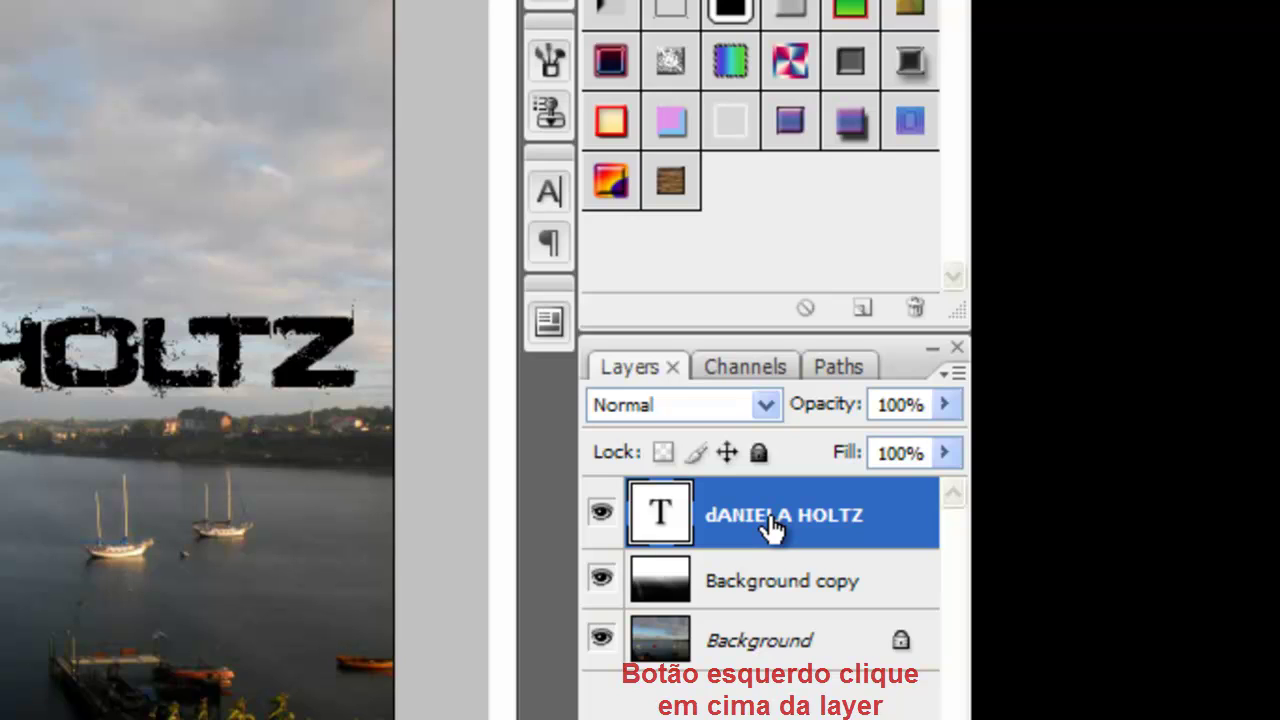
{"action": "right_click", "coordinate": [772, 520]}
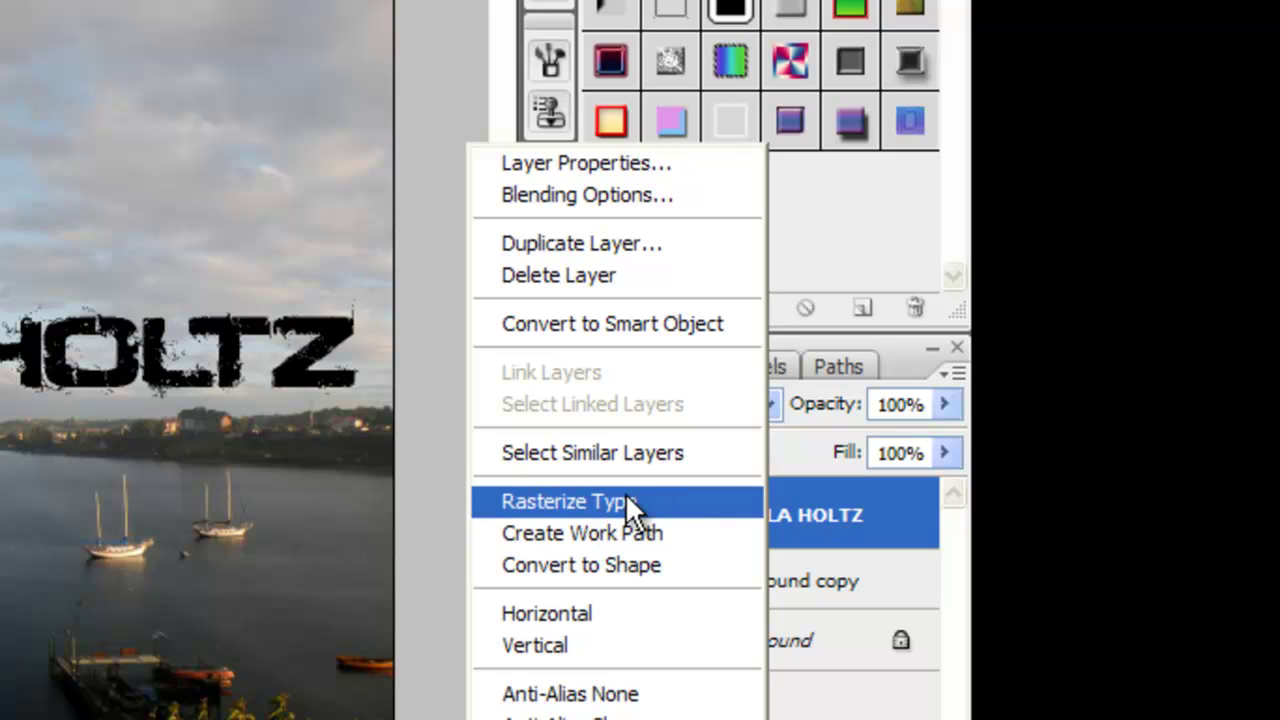
{"action": "left_click", "coordinate": [497, 508]}
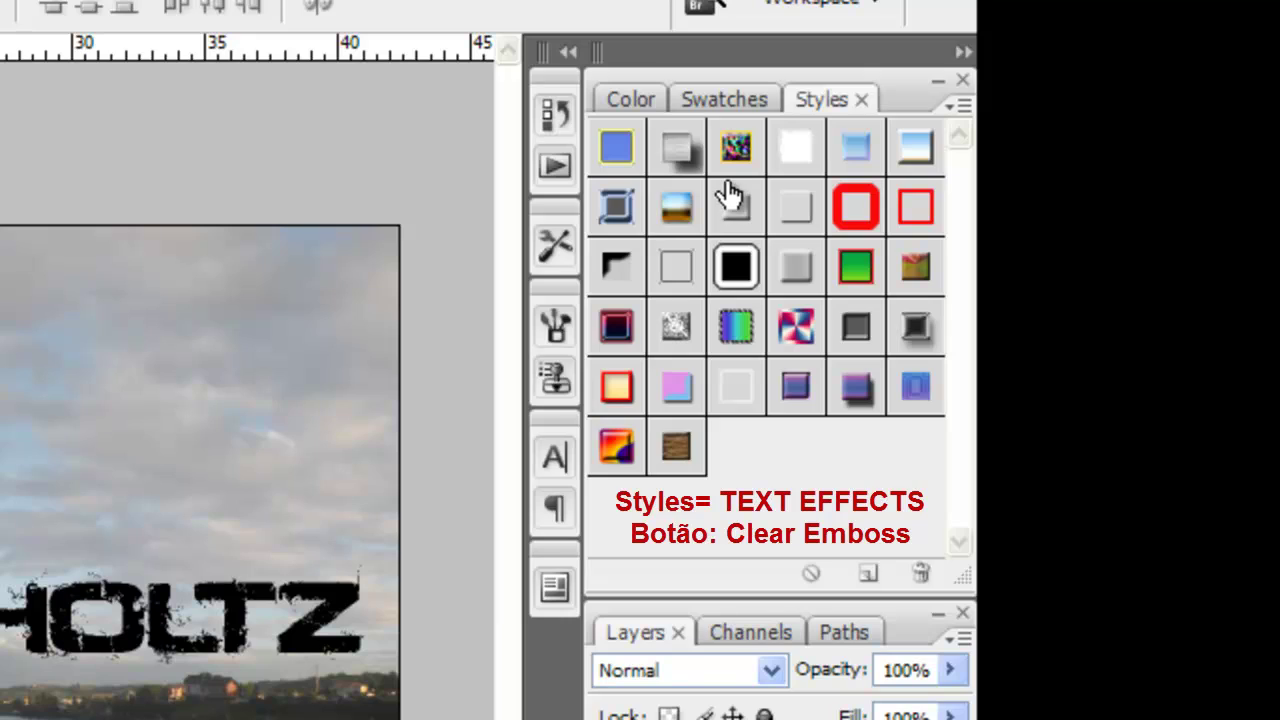
- Give the name text a Clear Emboss style and merge the light-ray layer into Background
{"action": "left_click", "coordinate": [732, 222]}
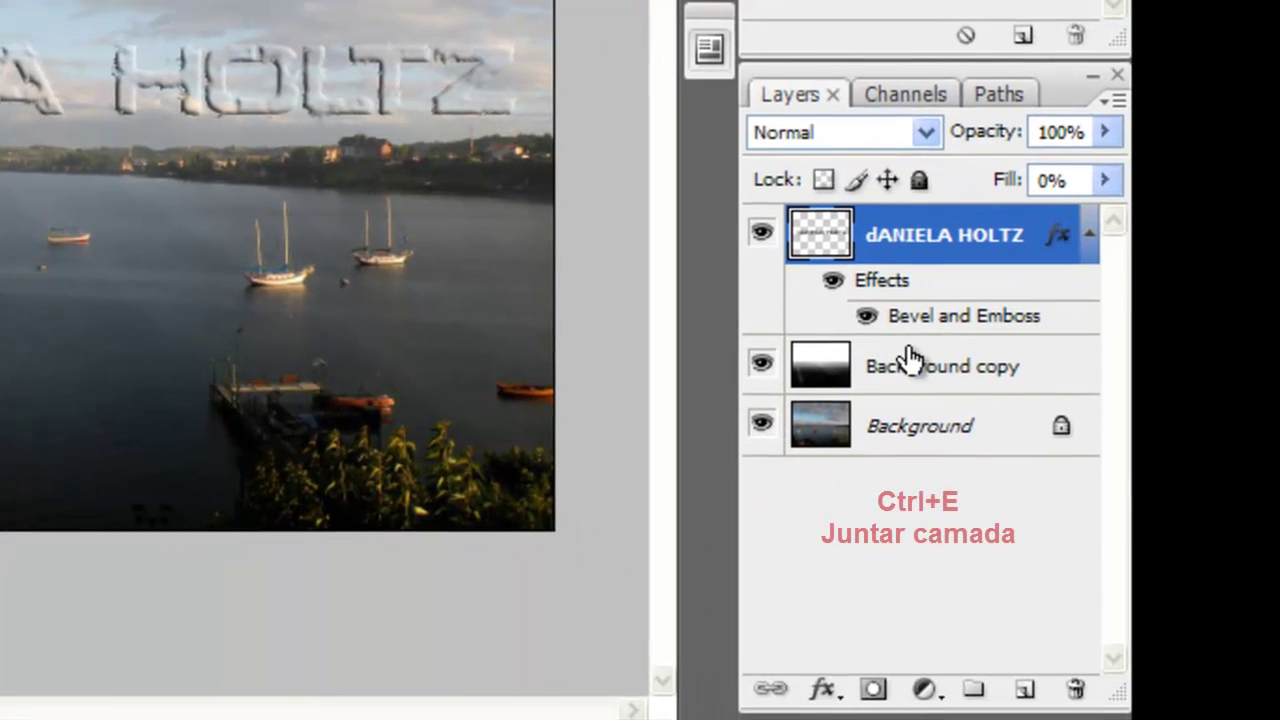
{"action": "left_click", "coordinate": [896, 370]}
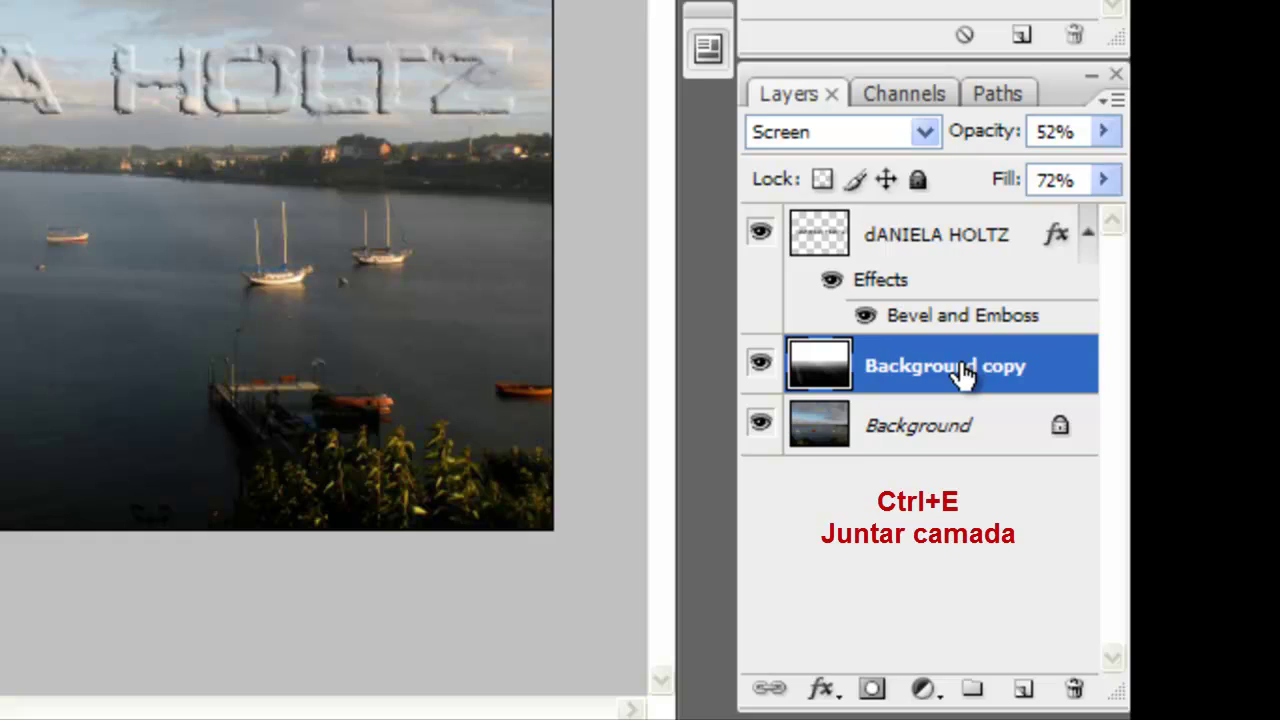
{"action": "key", "text": "ctrl+e"}
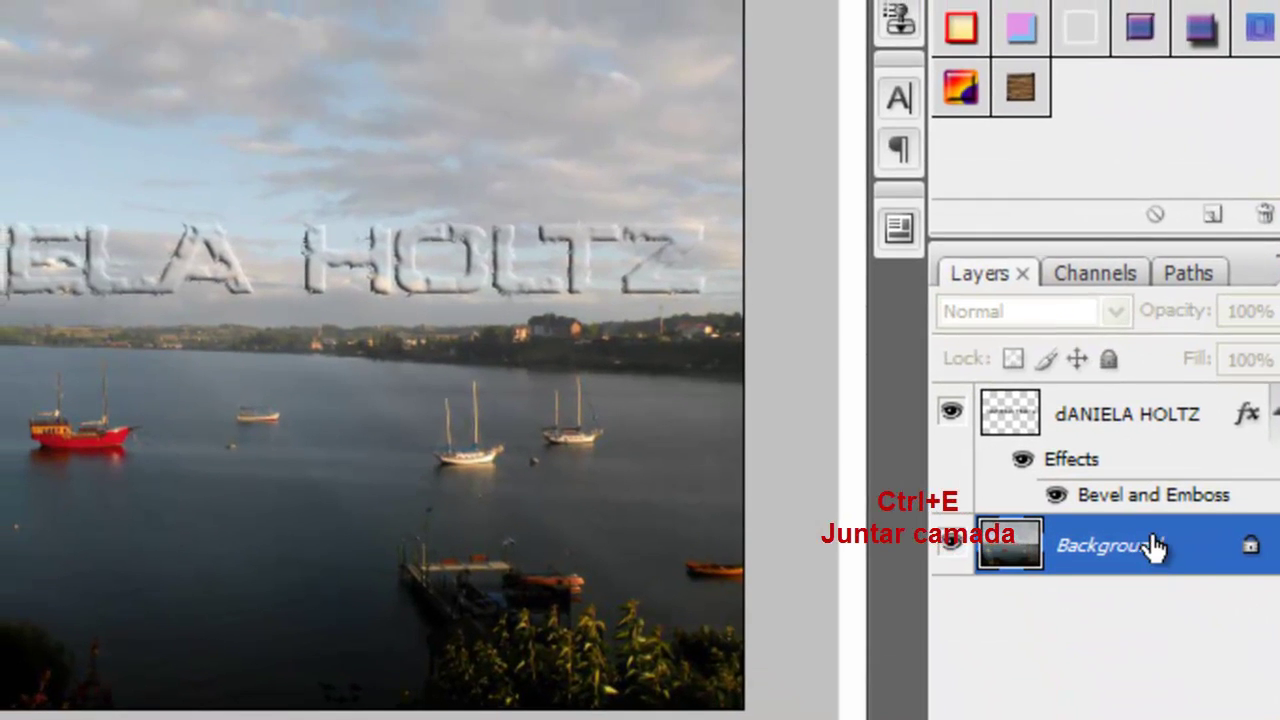
{"action": "left_click", "coordinate": [1127, 416]}
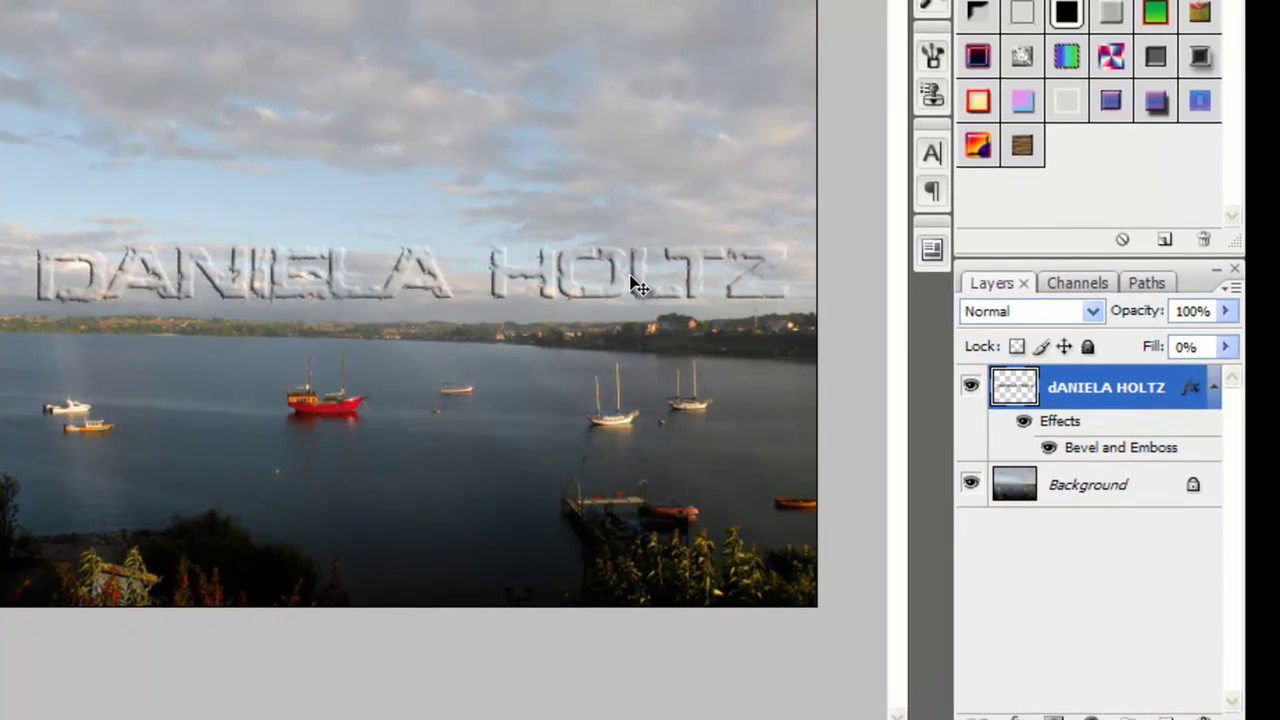
- Move the embossed text down onto the shoreline, nudge it left, and merge it into Background
{"action": "mouse_move", "coordinate": [631, 285]}
{"action": "left_mouse_down"}
{"action": "mouse_move", "coordinate": [617, 338]}
{"action": "mouse_move", "coordinate": [634, 323]}
{"action": "mouse_move", "coordinate": [629, 306]}
{"action": "mouse_move", "coordinate": [630, 318]}
{"action": "left_mouse_up"}
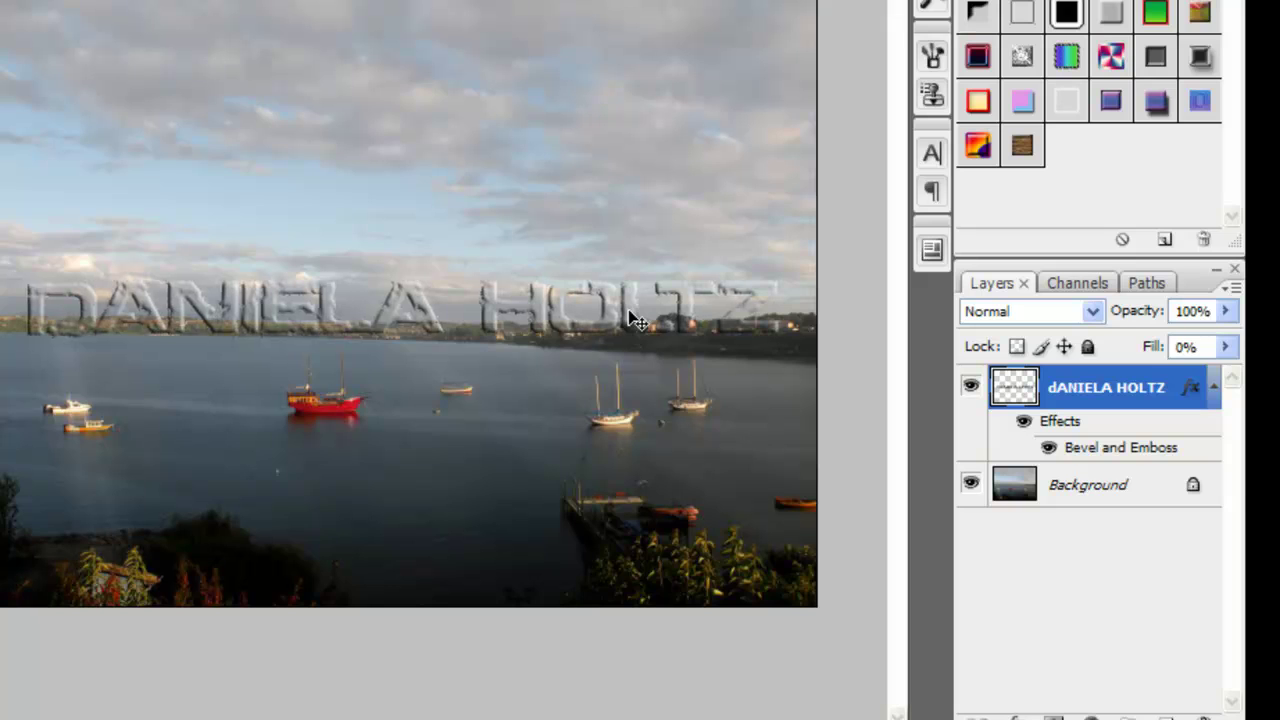
{"action": "key", "text": "Left"}
{"action": "key", "text": "Left"}
{"action": "key", "text": "Left"}
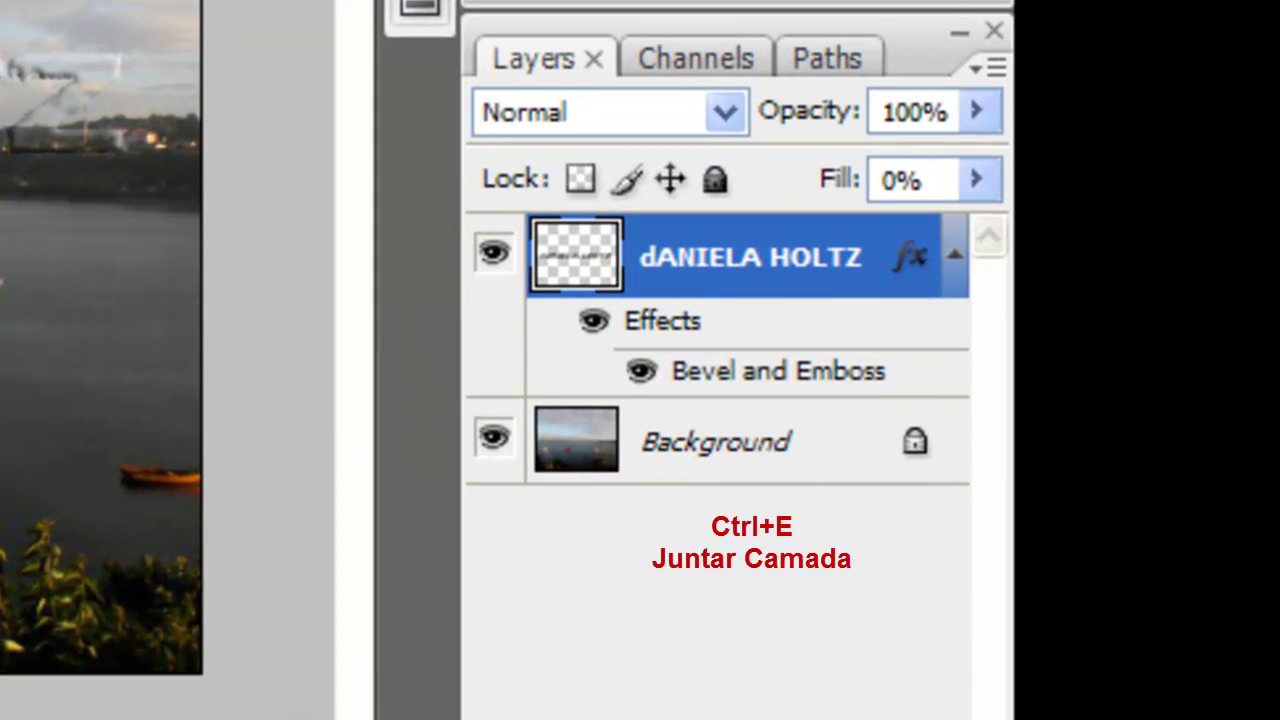
{"action": "key", "text": "ctrl+e"}
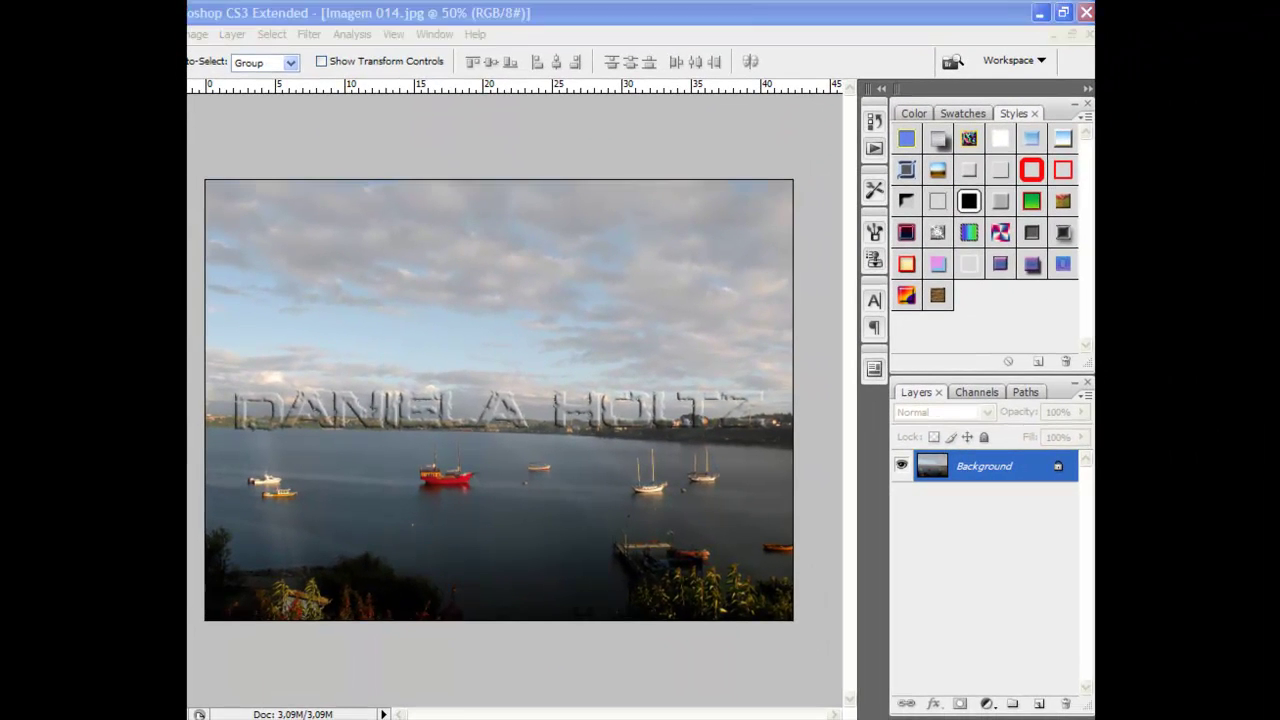
- Save the image as eFEITO RAIO DE sOL.jpg at JPEG quality 10 (Maximum)
{"action": "left_click", "coordinate": [216, 34]}
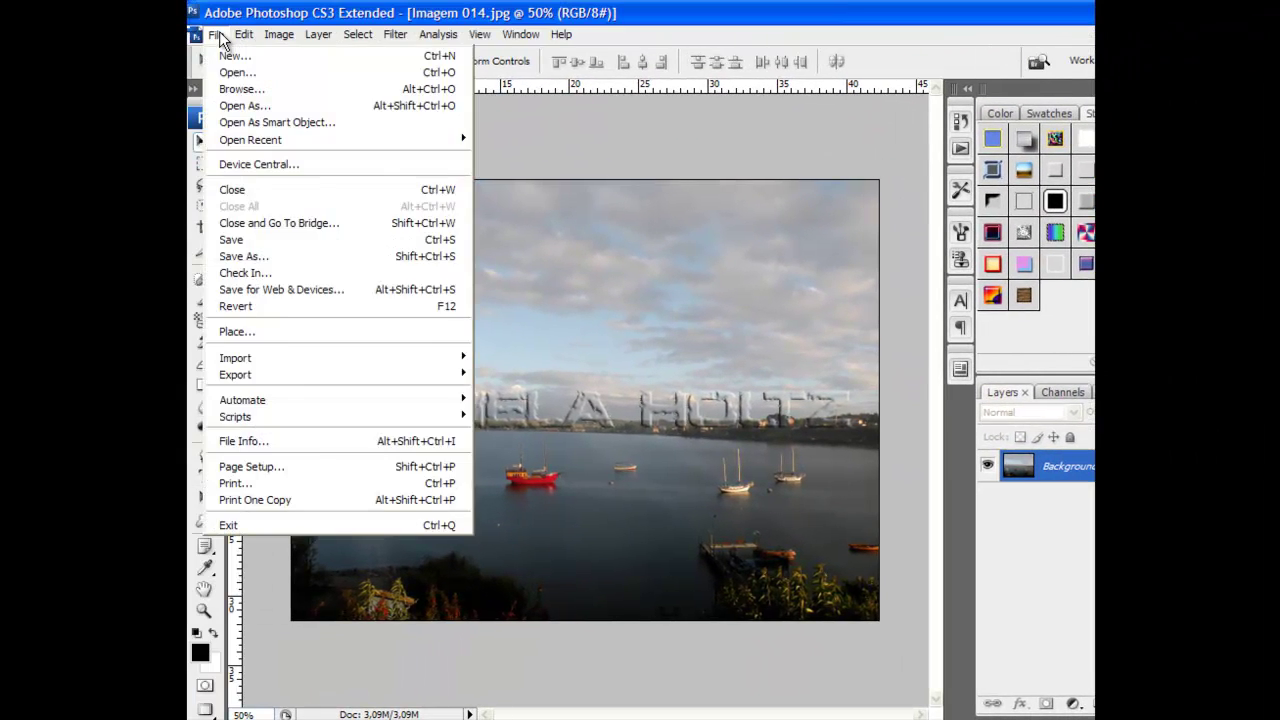
{"action": "left_click", "coordinate": [241, 257]}
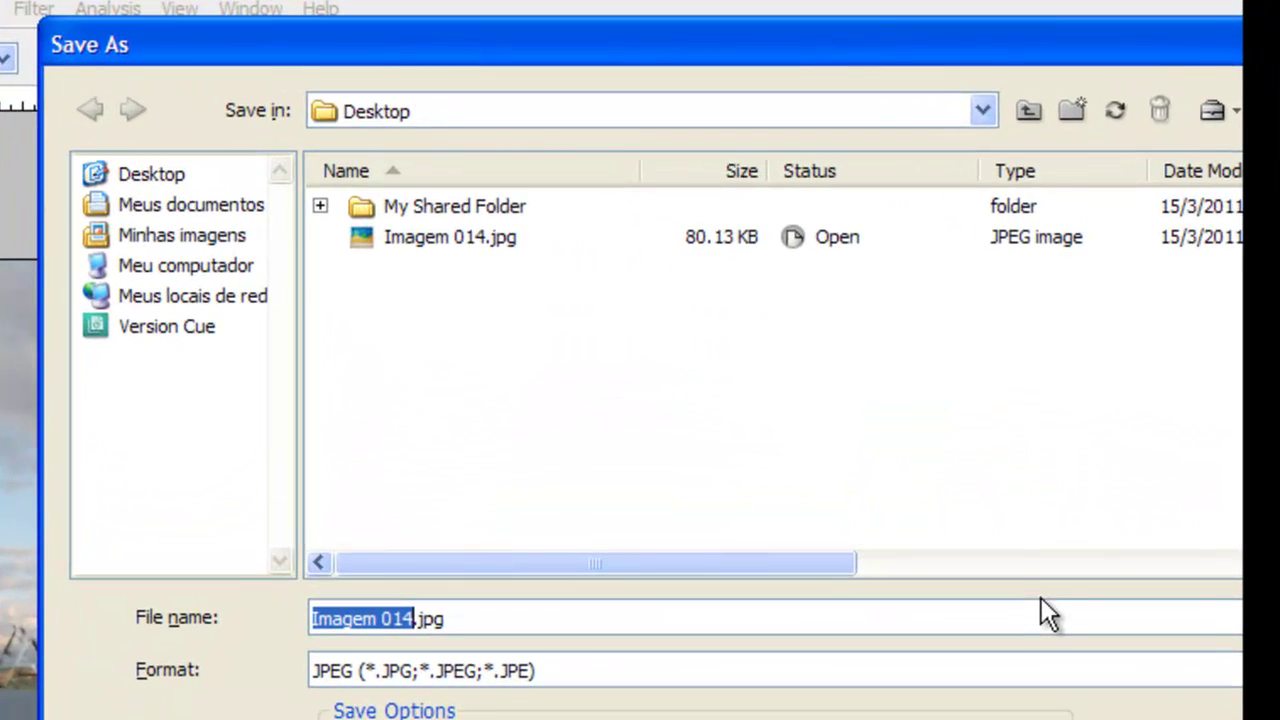
{"action": "type", "text": "eFEITO RAIO DE sOL"}
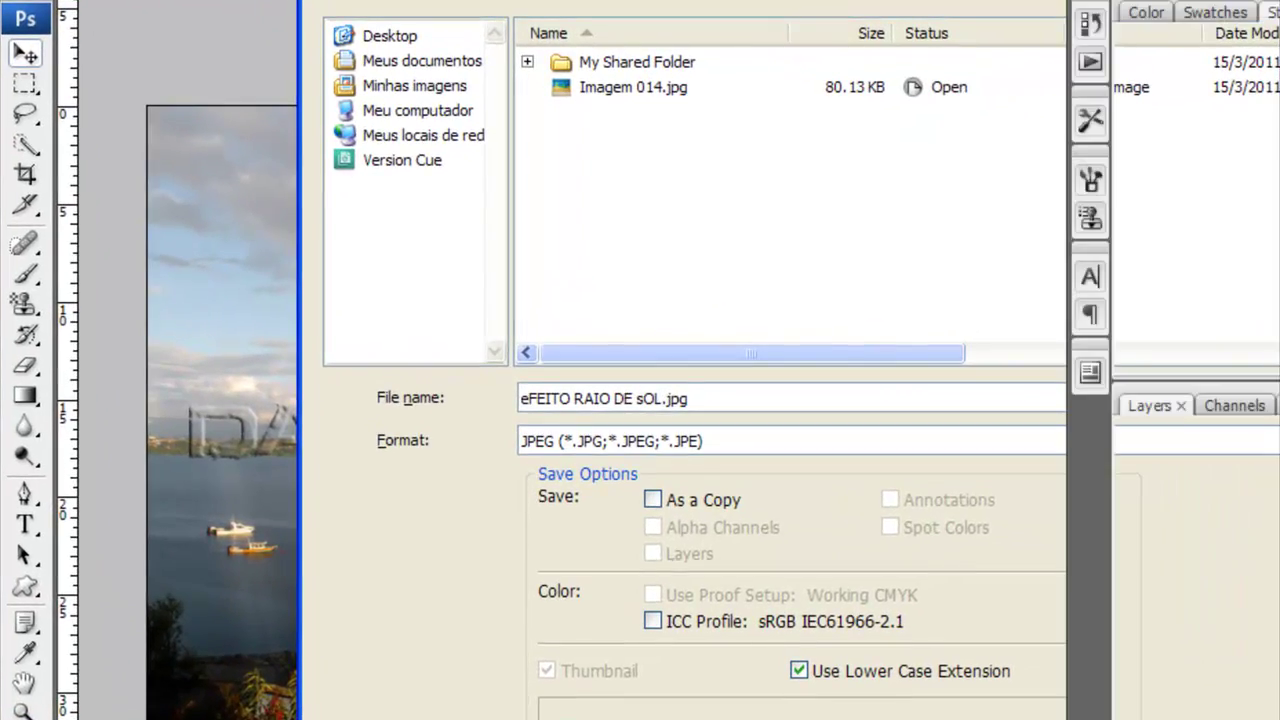
{"action": "key", "text": "Return"}
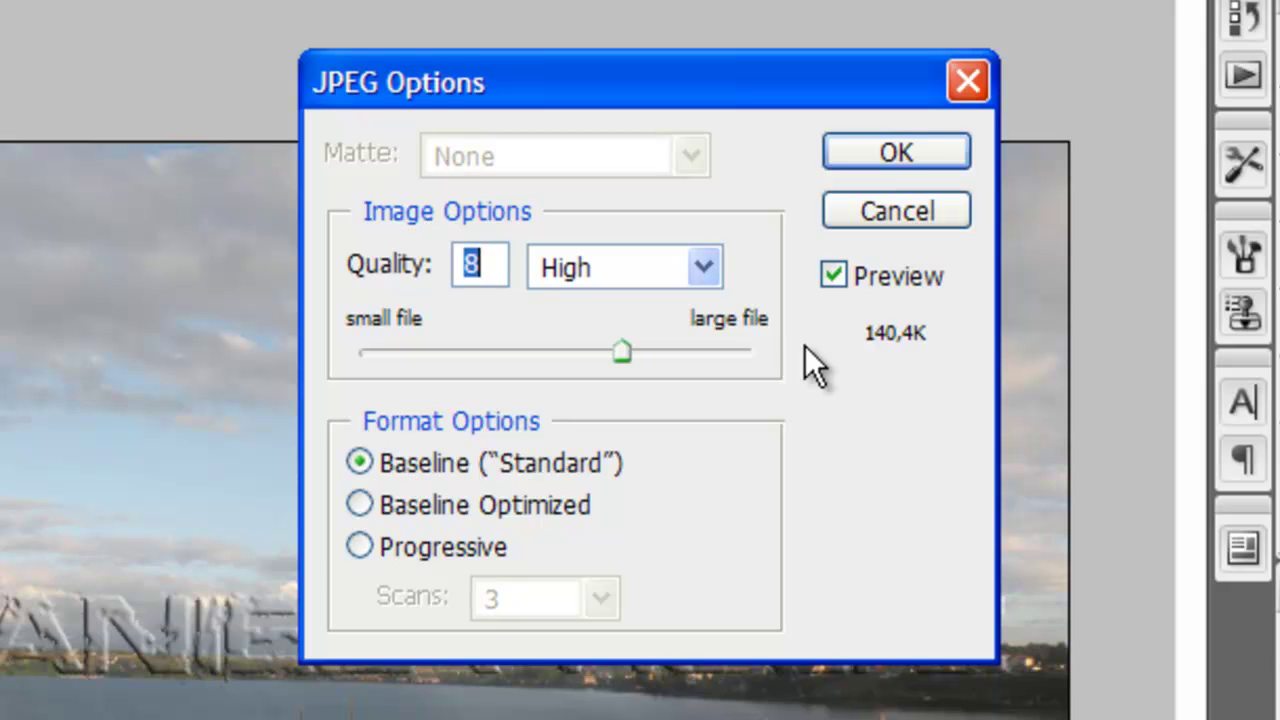
{"action": "type", "text": "10"}
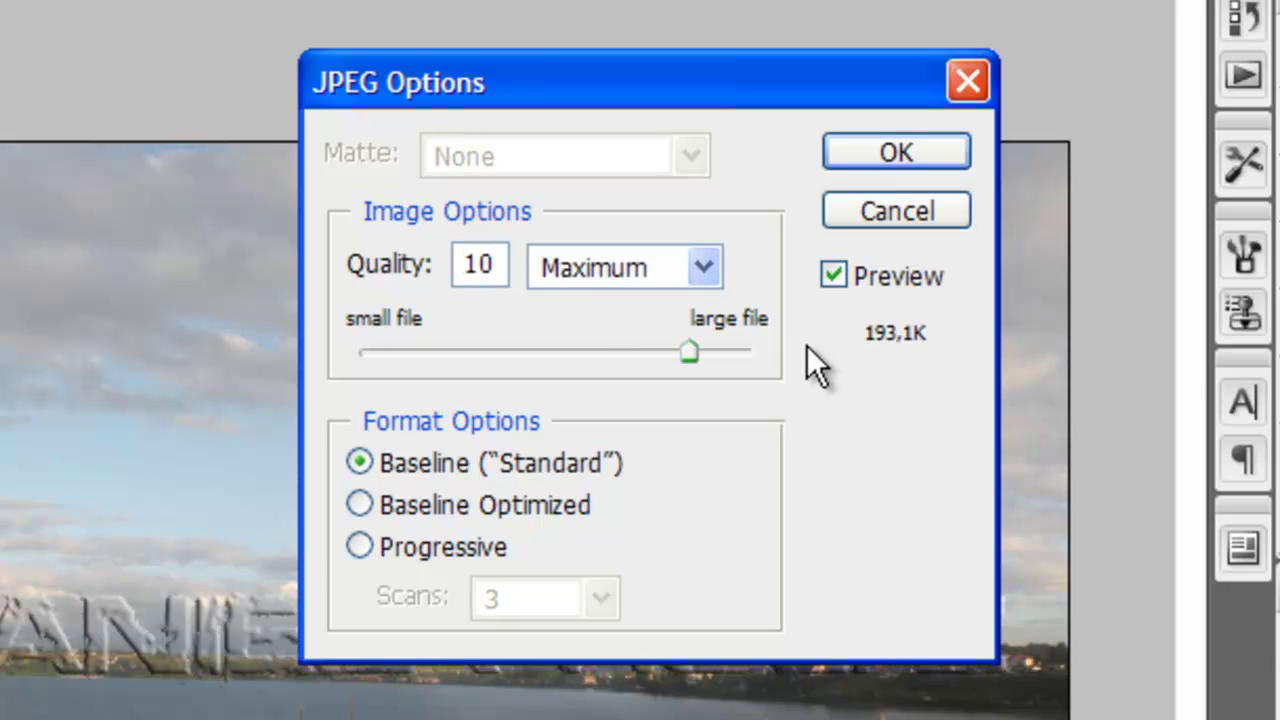
{"action": "left_click", "coordinate": [888, 146]}
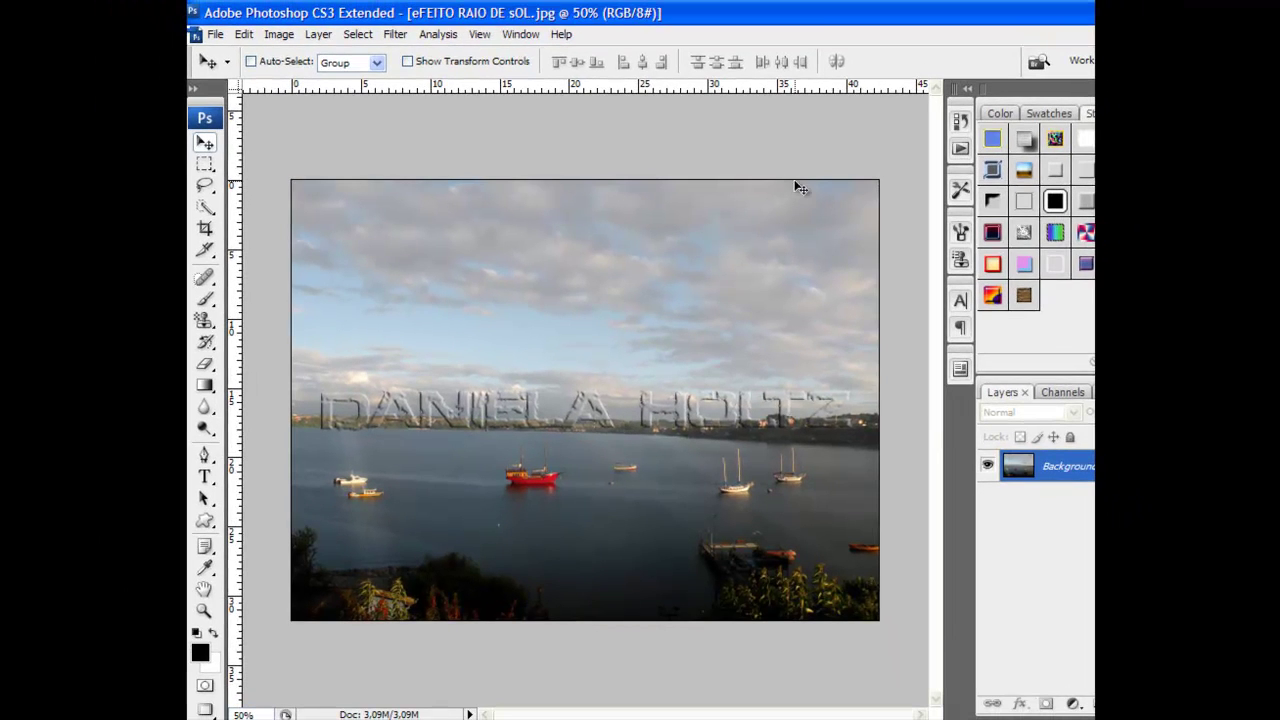